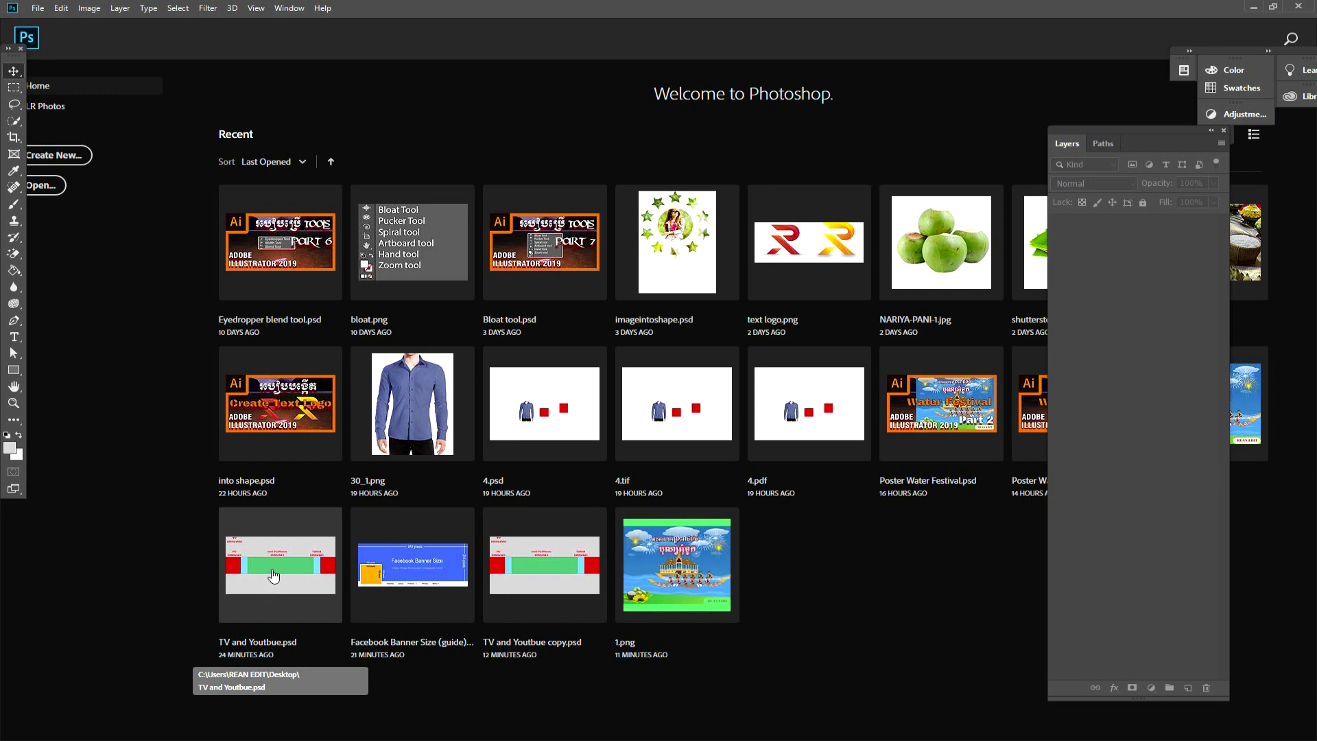
- Open TV and Youtbue.psd from the Home screen's recent files
left_click(274, 576)
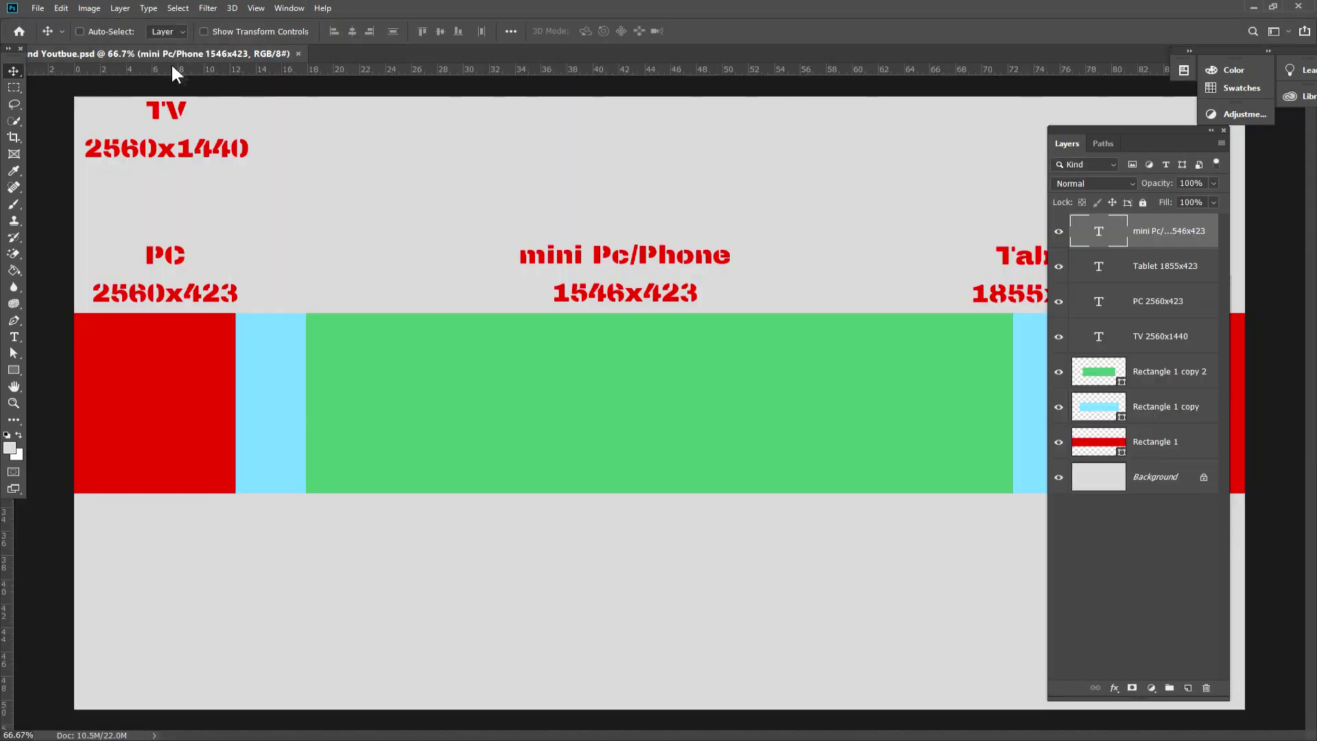
- Zoom the banner layout to 50% and close the Layers and Character/Paragraph panels
key("ctrl+minus")
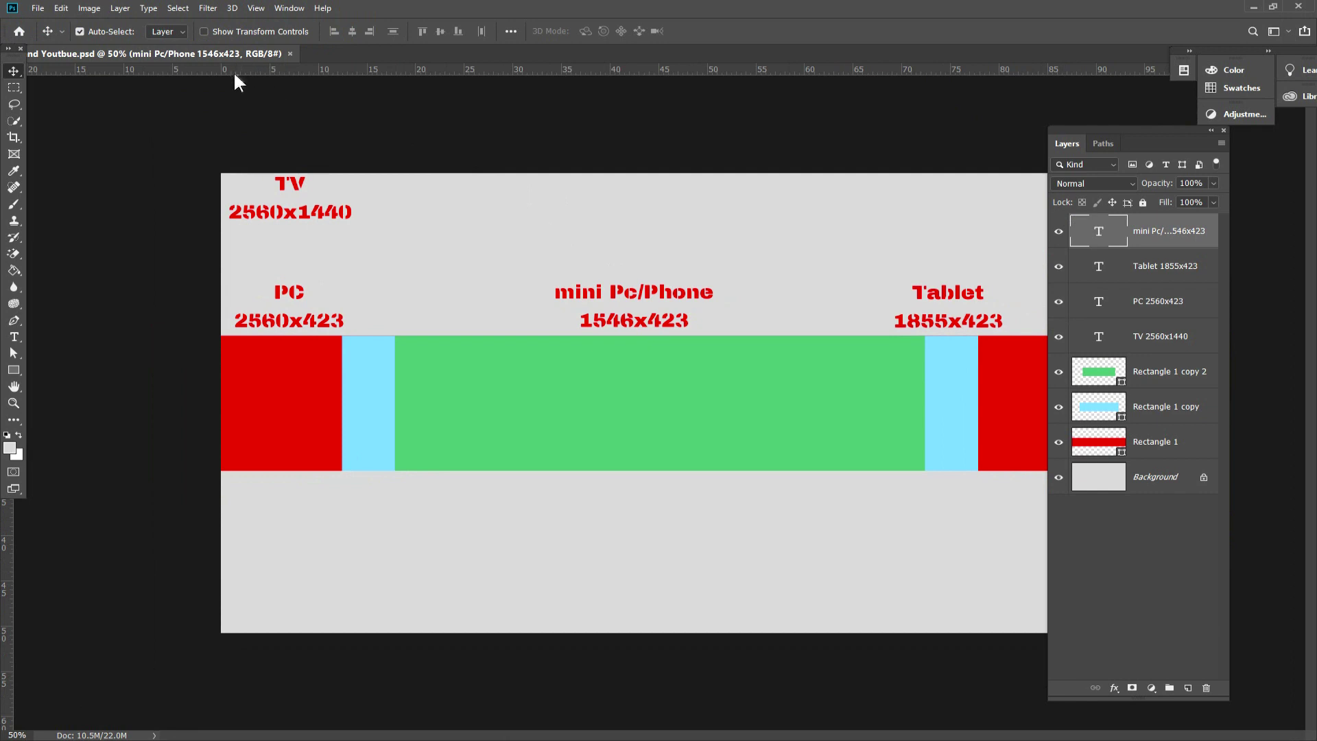
left_click(1224, 130)
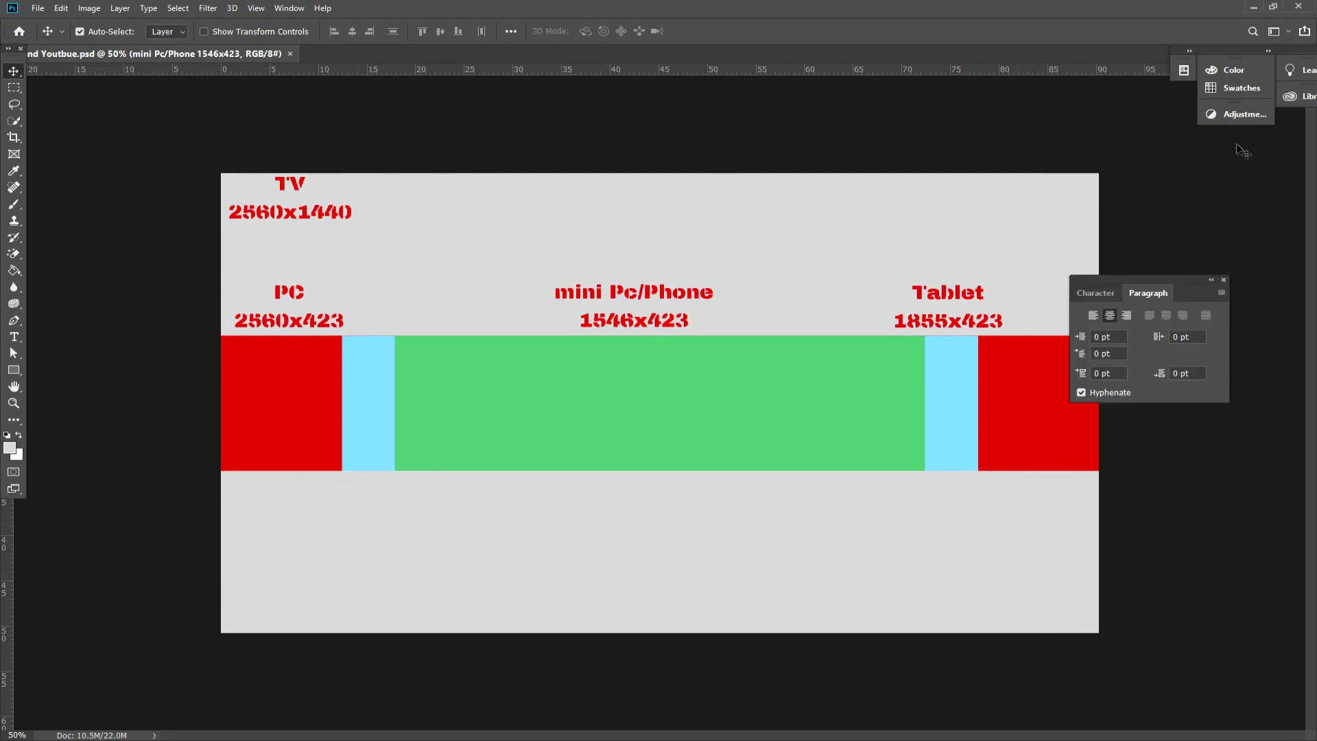
left_click(1224, 280)
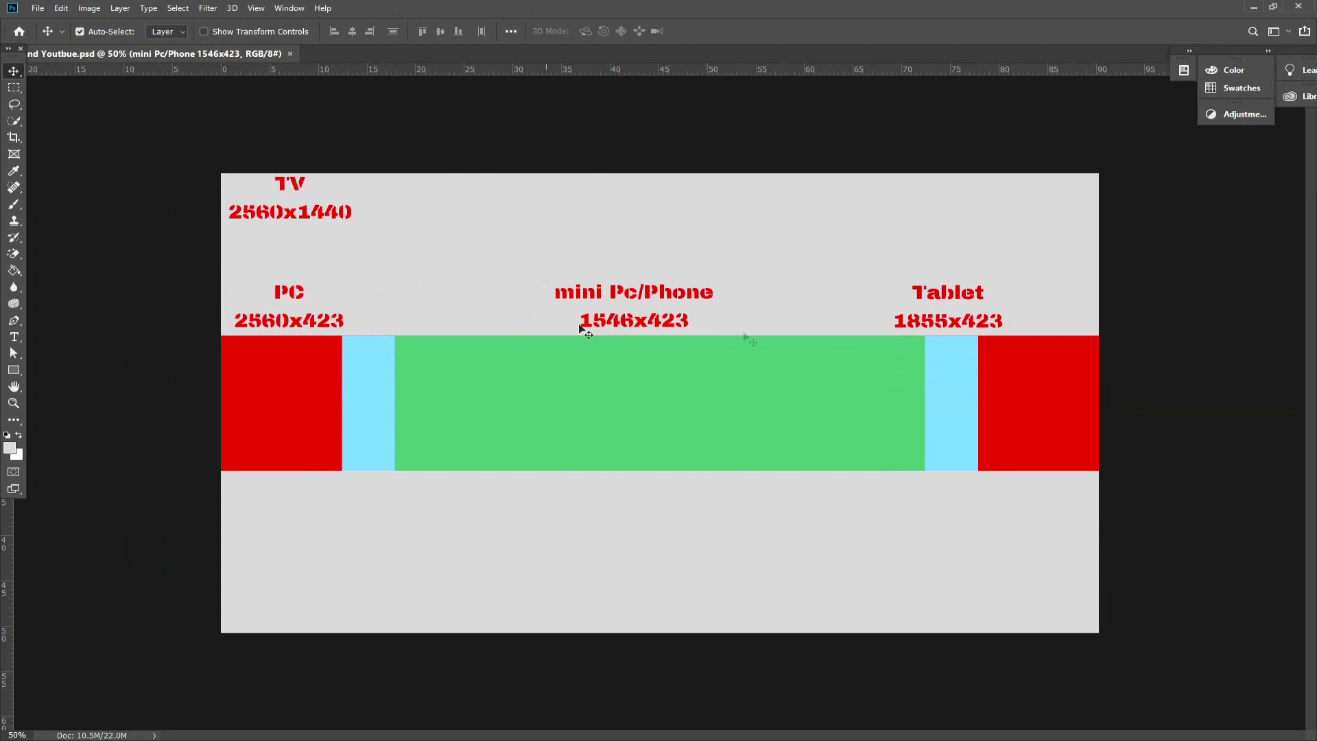
- Select the Horizontal Type tool to start adding text
left_click(15, 337)
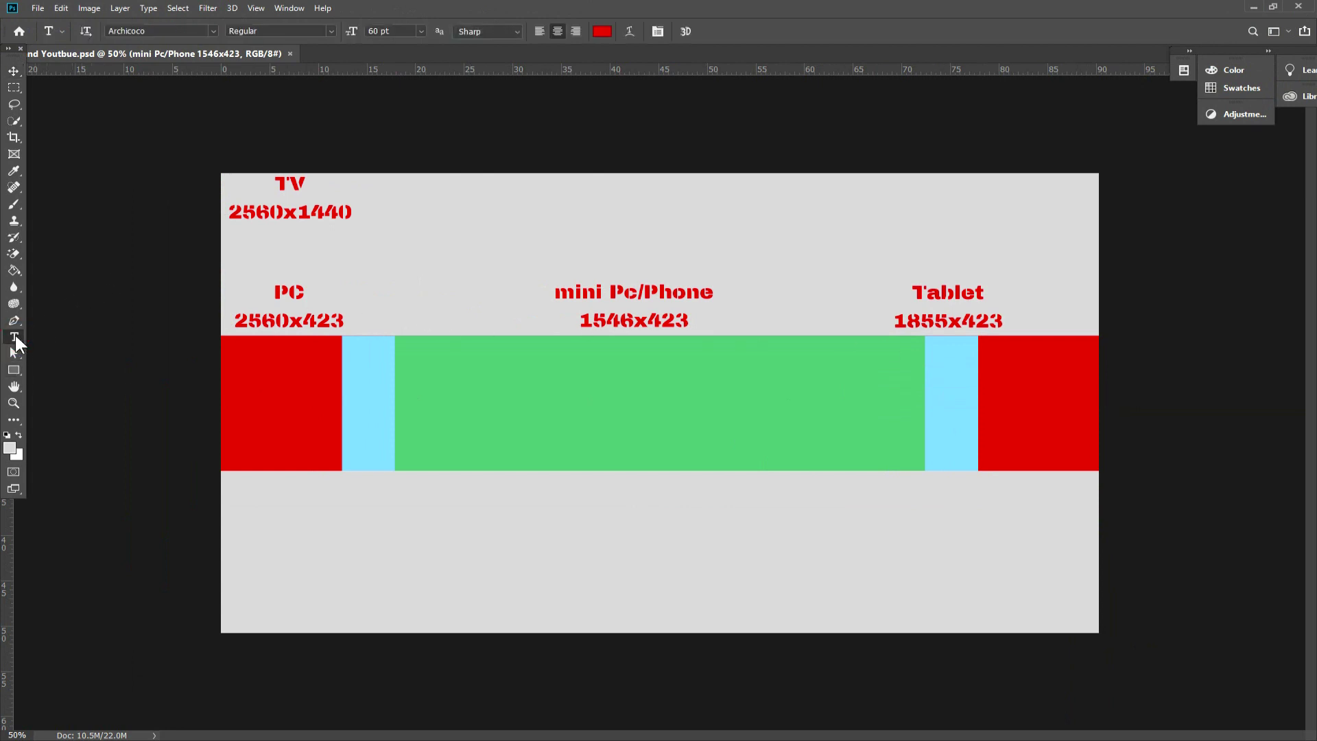
- Set the text colour to magenta (#f400bd) and type a placeholder line in the left red block
left_click(602, 31)
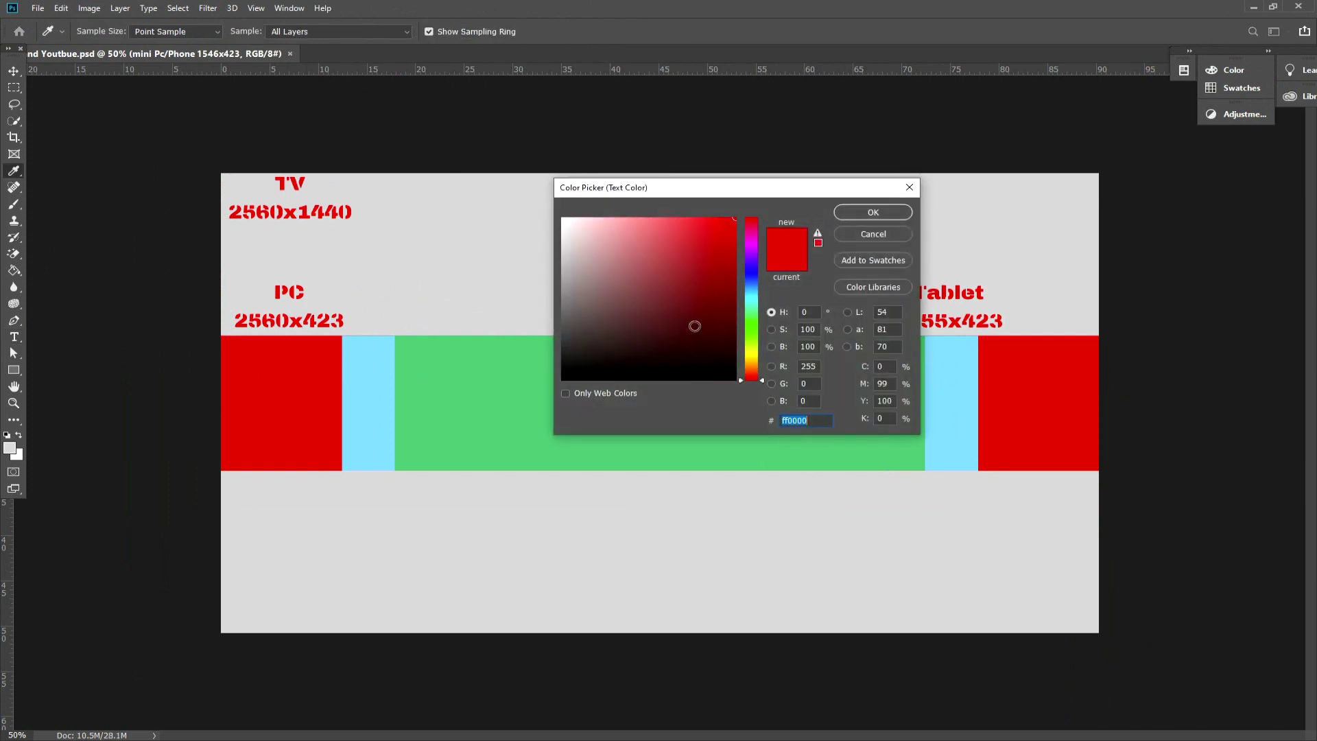
left_click(752, 238)
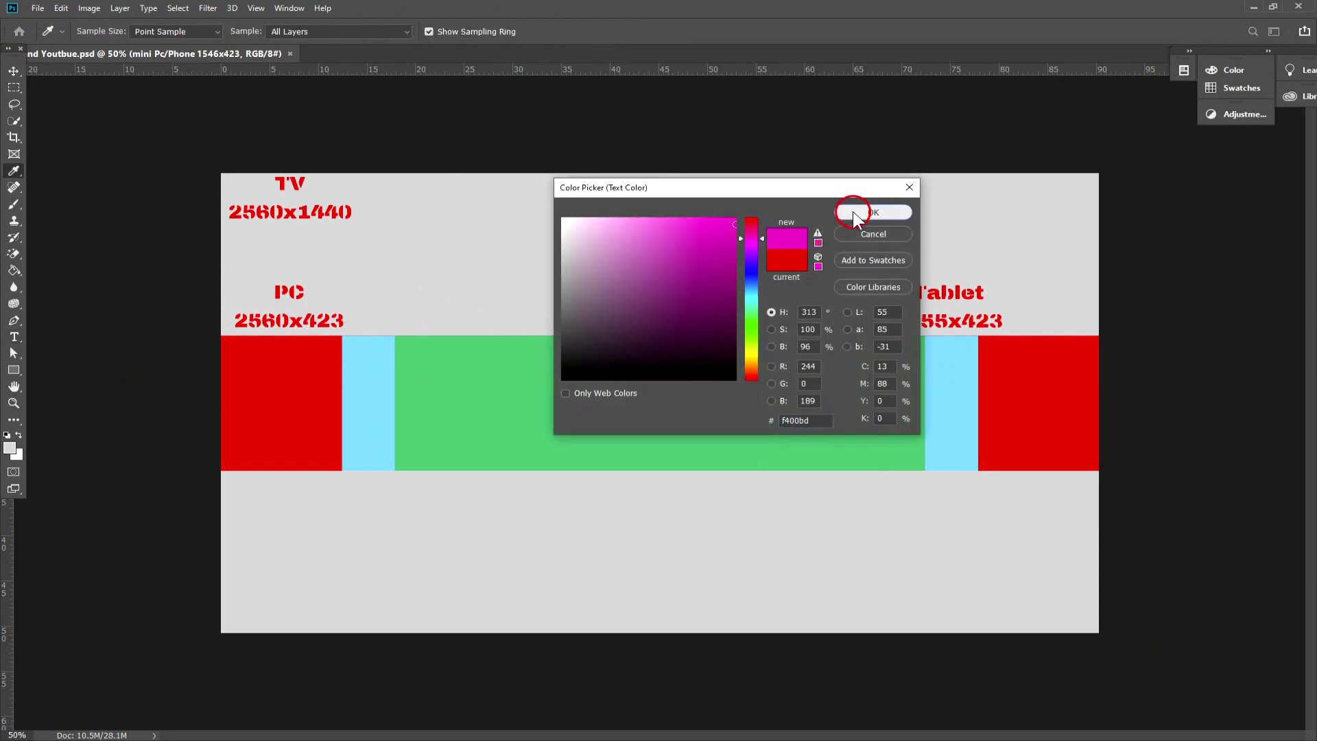
left_click(853, 214)
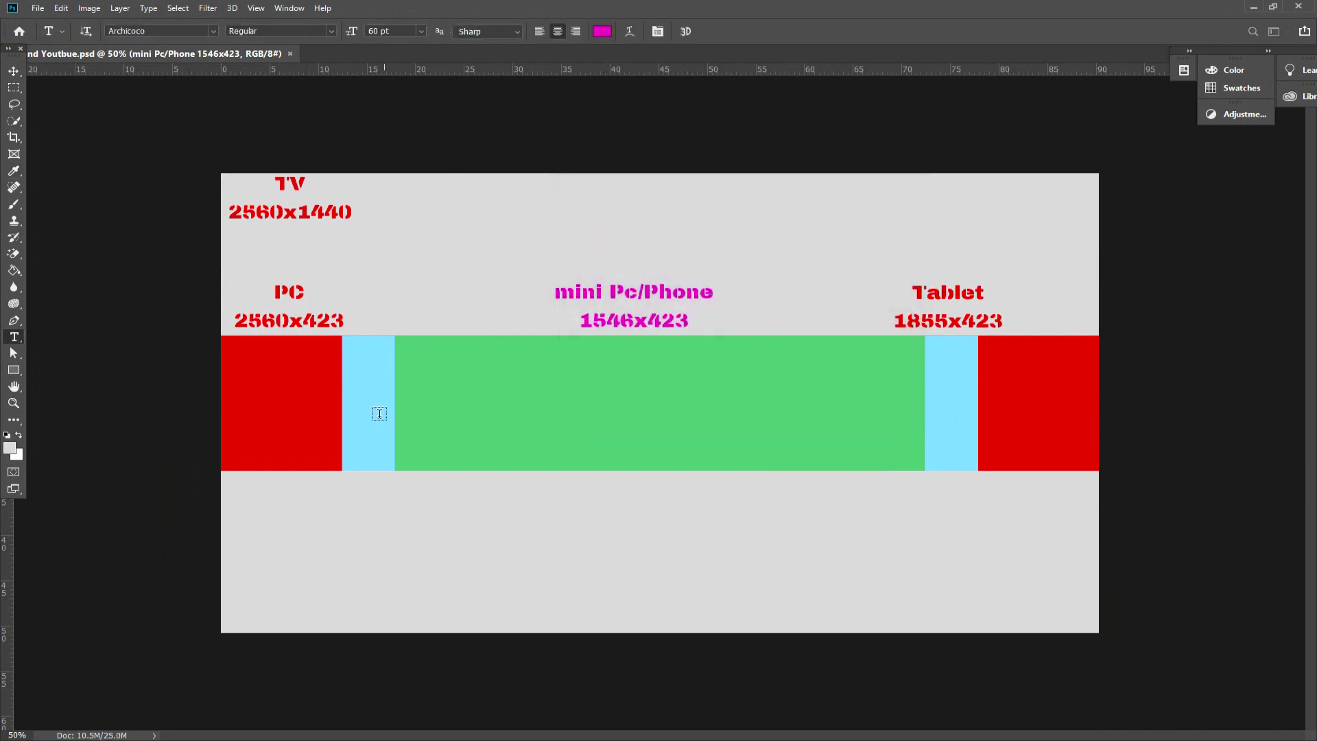
left_click(274, 410)
type("sdgjklsdgkldsgjkldsgjsklgjsgkgjsgssgsgsgsgsgsgsg")
- Centre the placeholder line across the banner bar and select all its text
left_click(14, 70)
left_click_drag(377, 408, 693, 410)
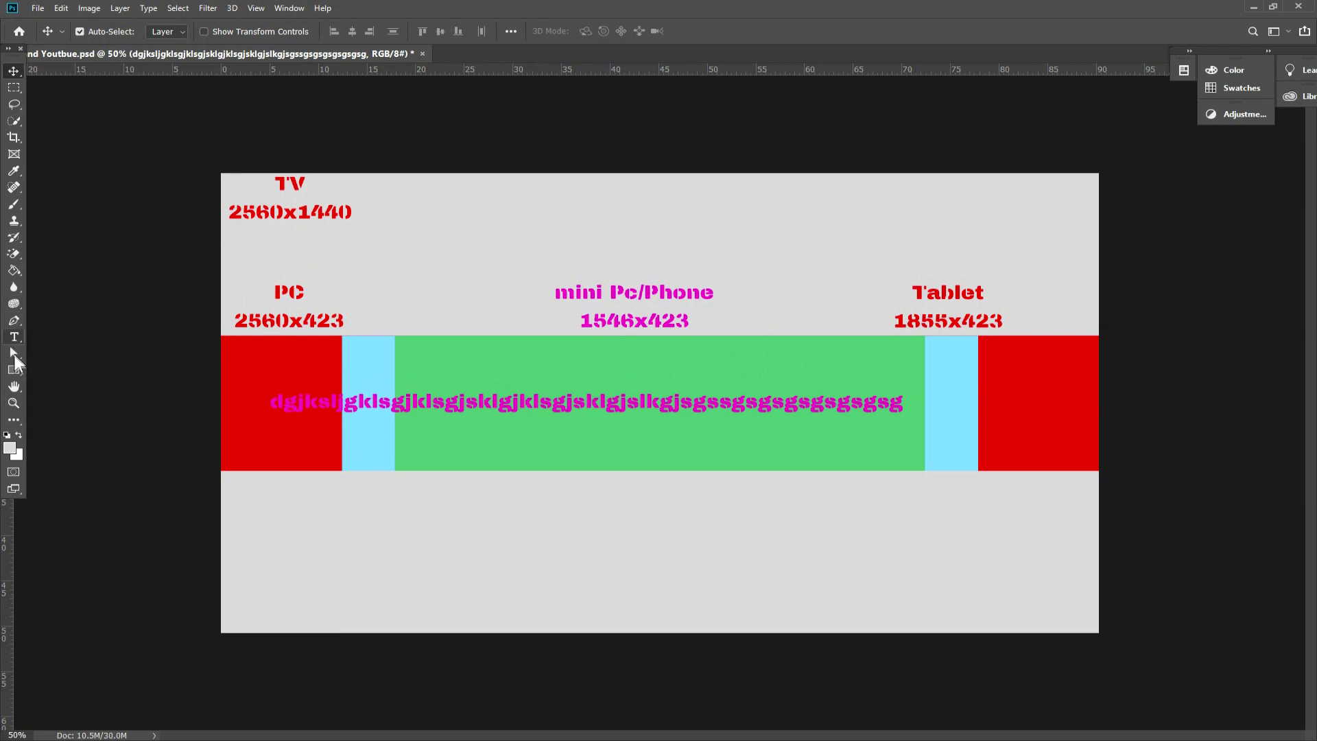
left_click(14, 337)
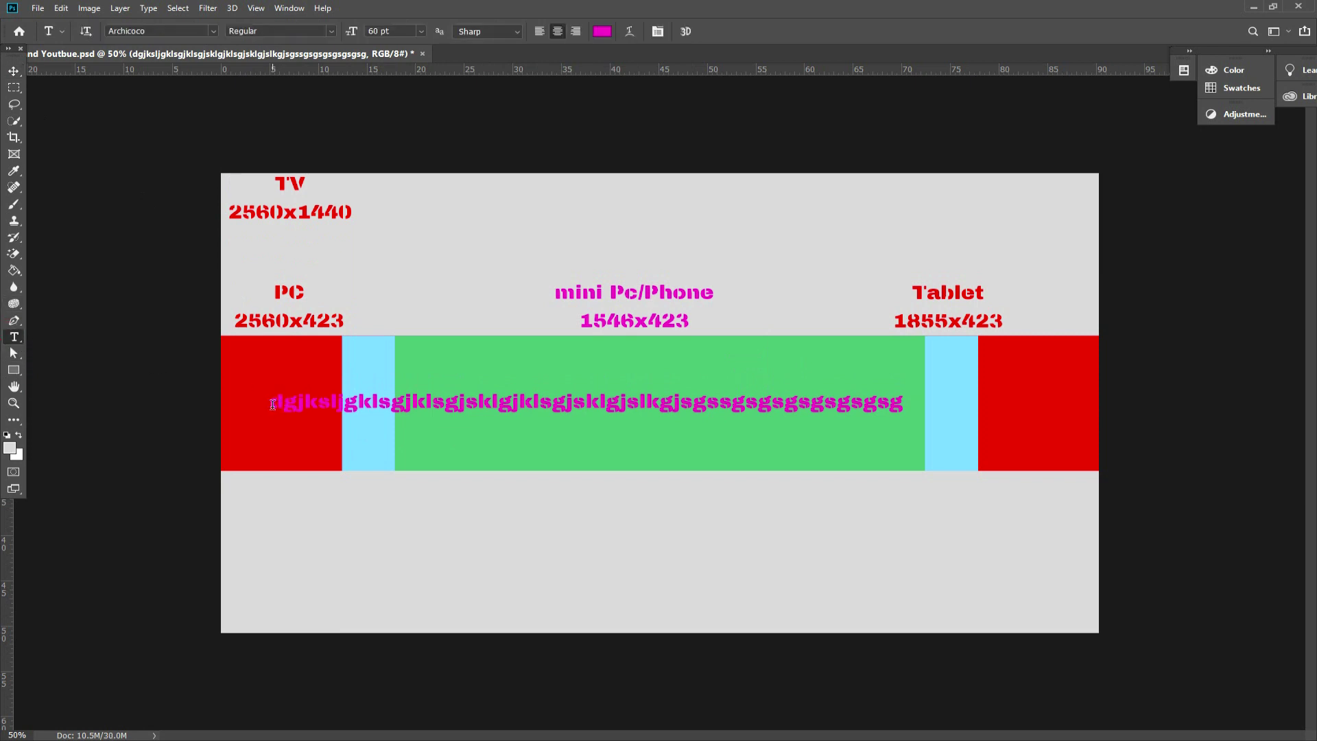
left_click_drag(271, 403, 976, 406)
- Recolour the selected text black (#000000) and extend it with more placeholder characters
left_click(601, 31)
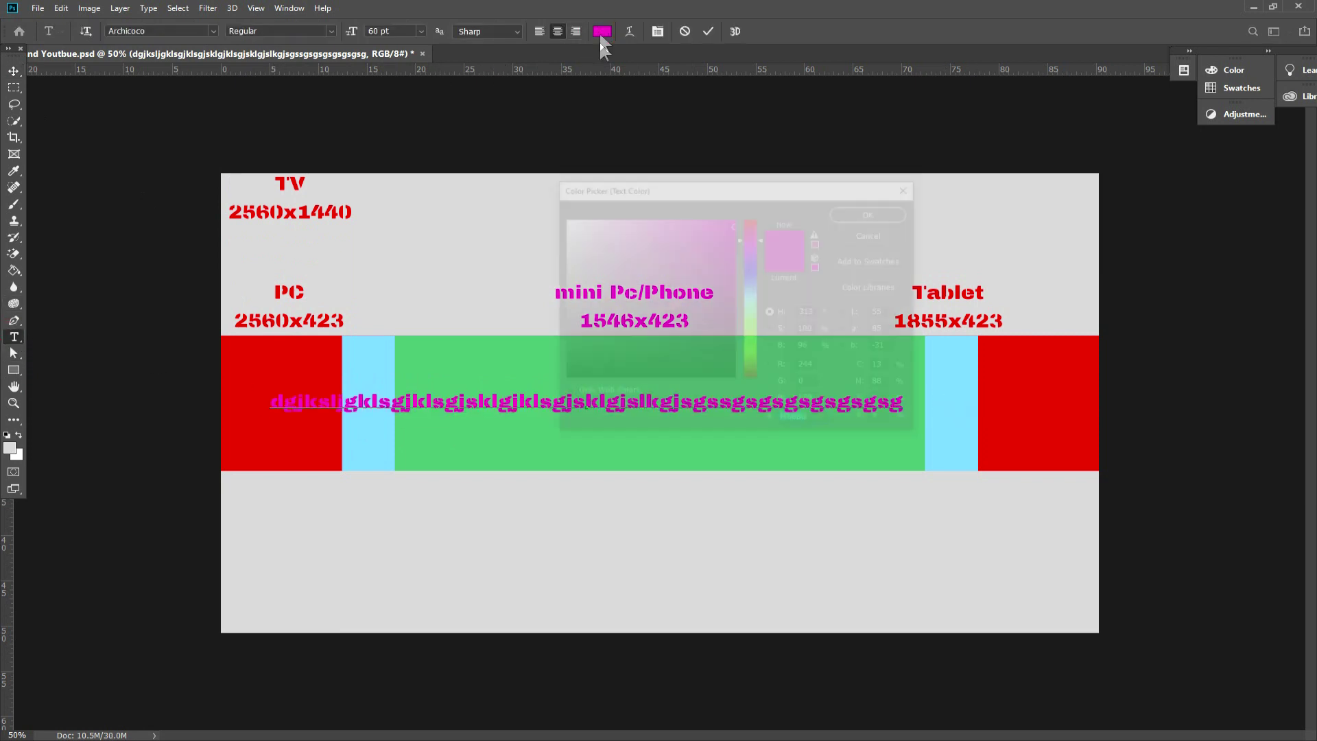
left_click_drag(735, 326, 542, 395)
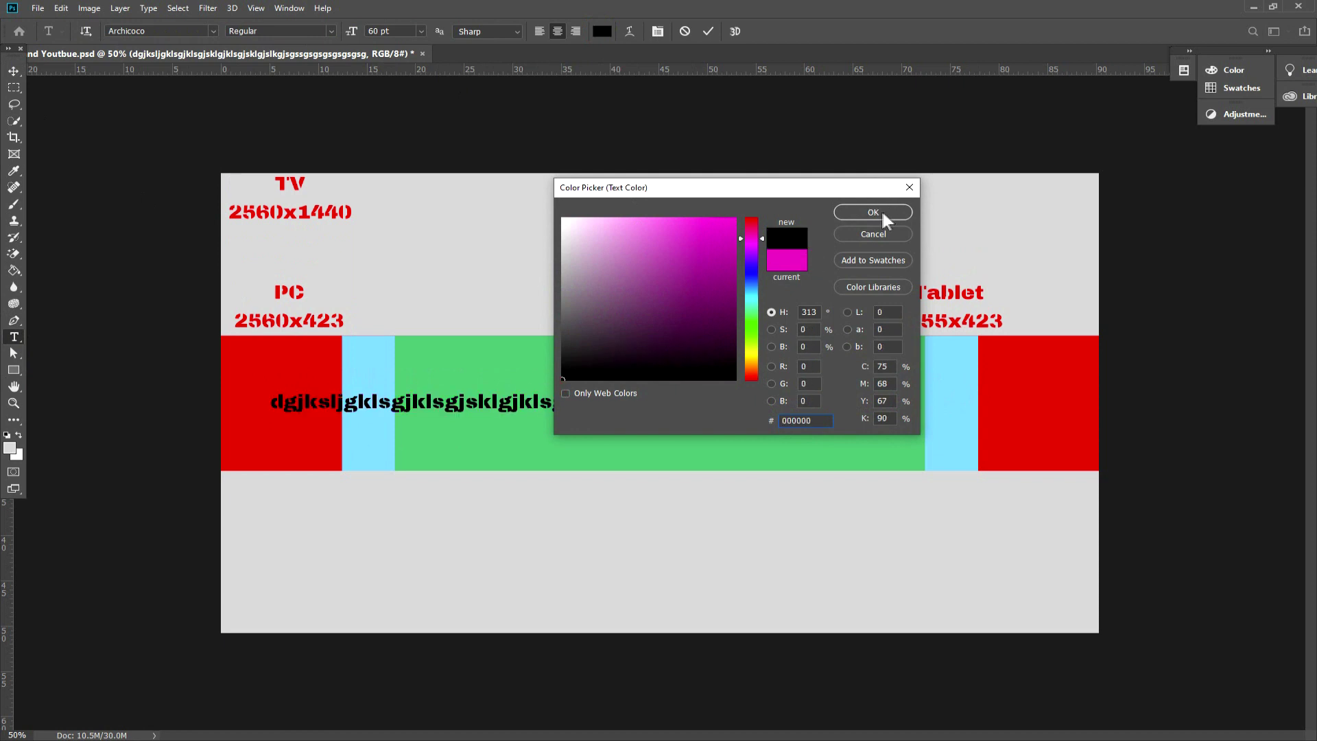
left_click(882, 212)
left_click(809, 400)
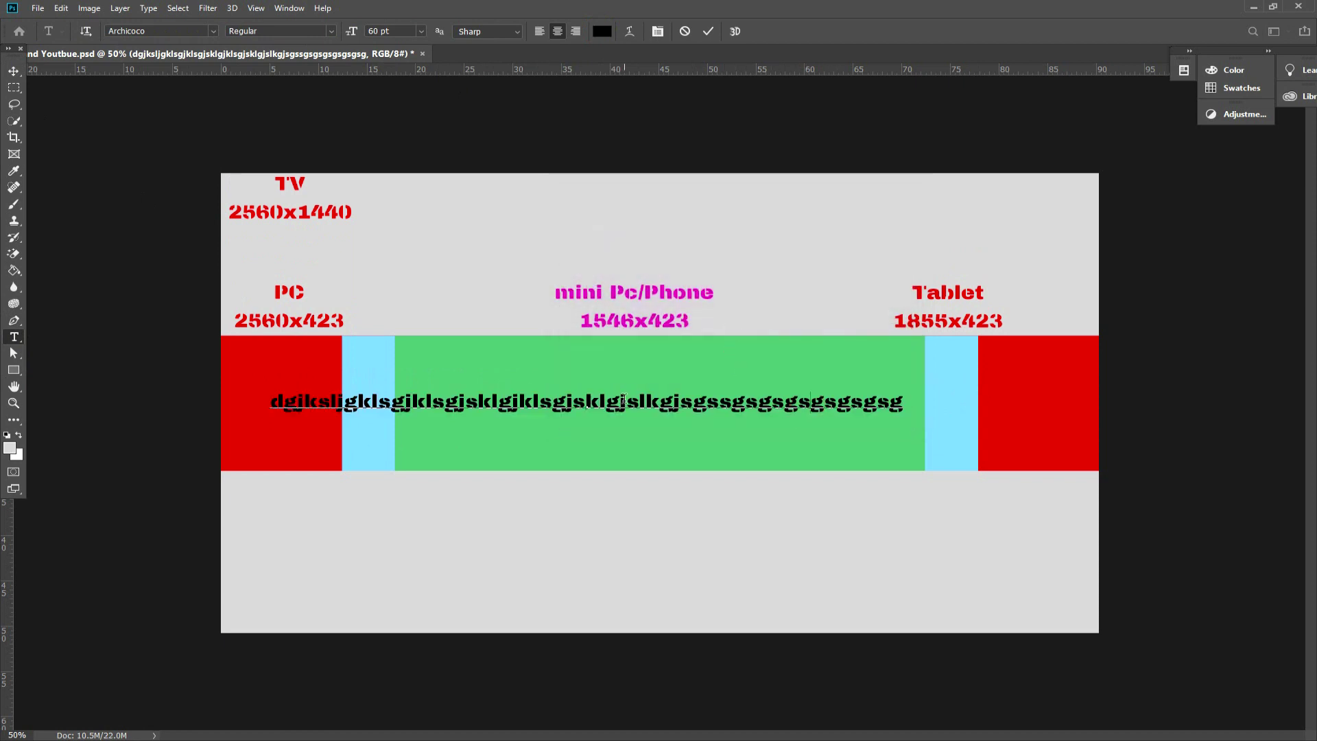
type("gsggsdgsdgsdgdgddgdgd")
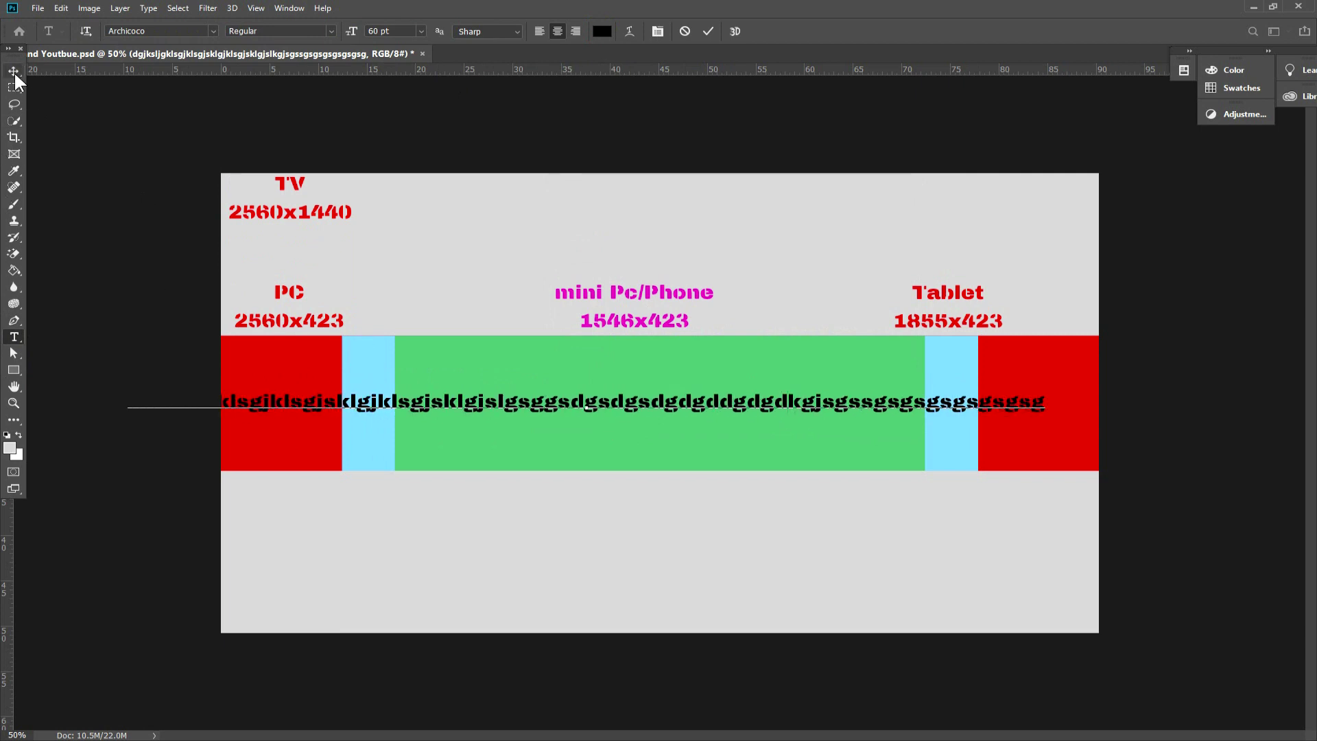
- Commit the black text line and drag it right, then down below the coloured blocks
left_click(14, 73)
left_click_drag(420, 408, 487, 410)
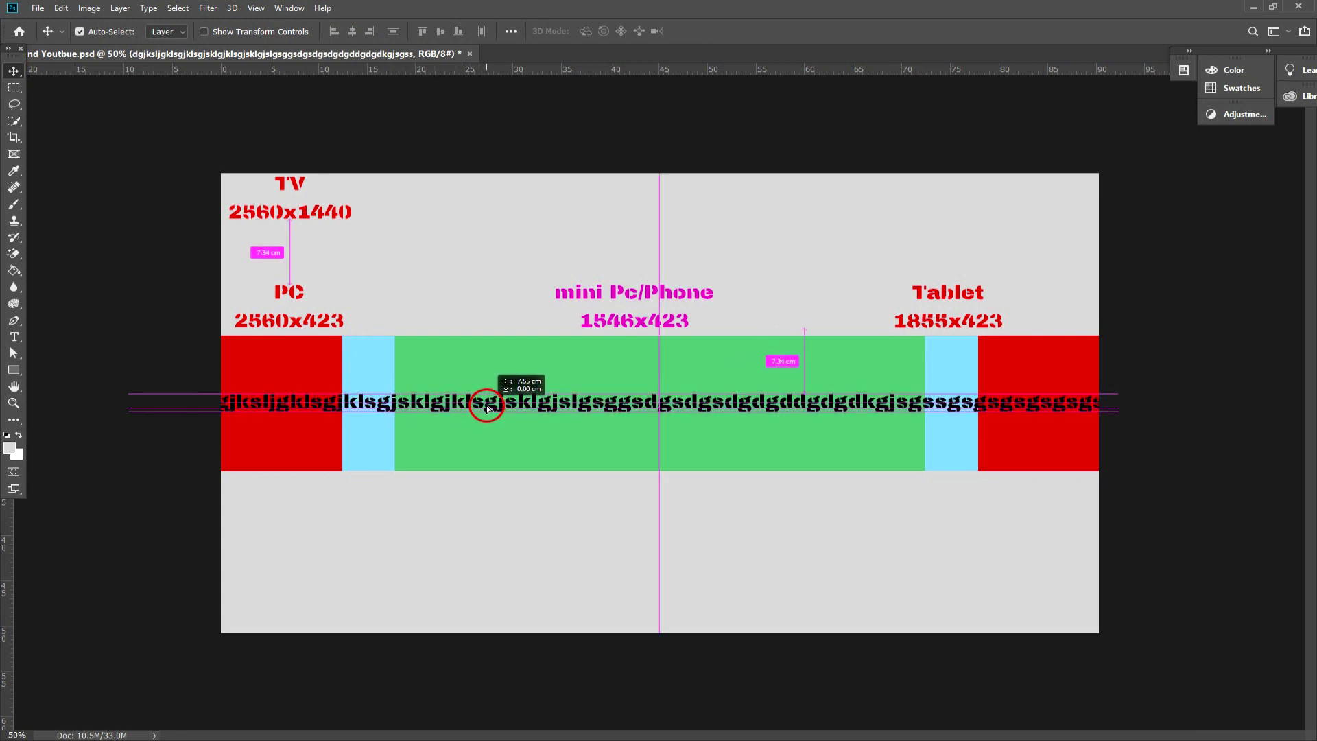
left_click_drag(487, 409, 485, 414)
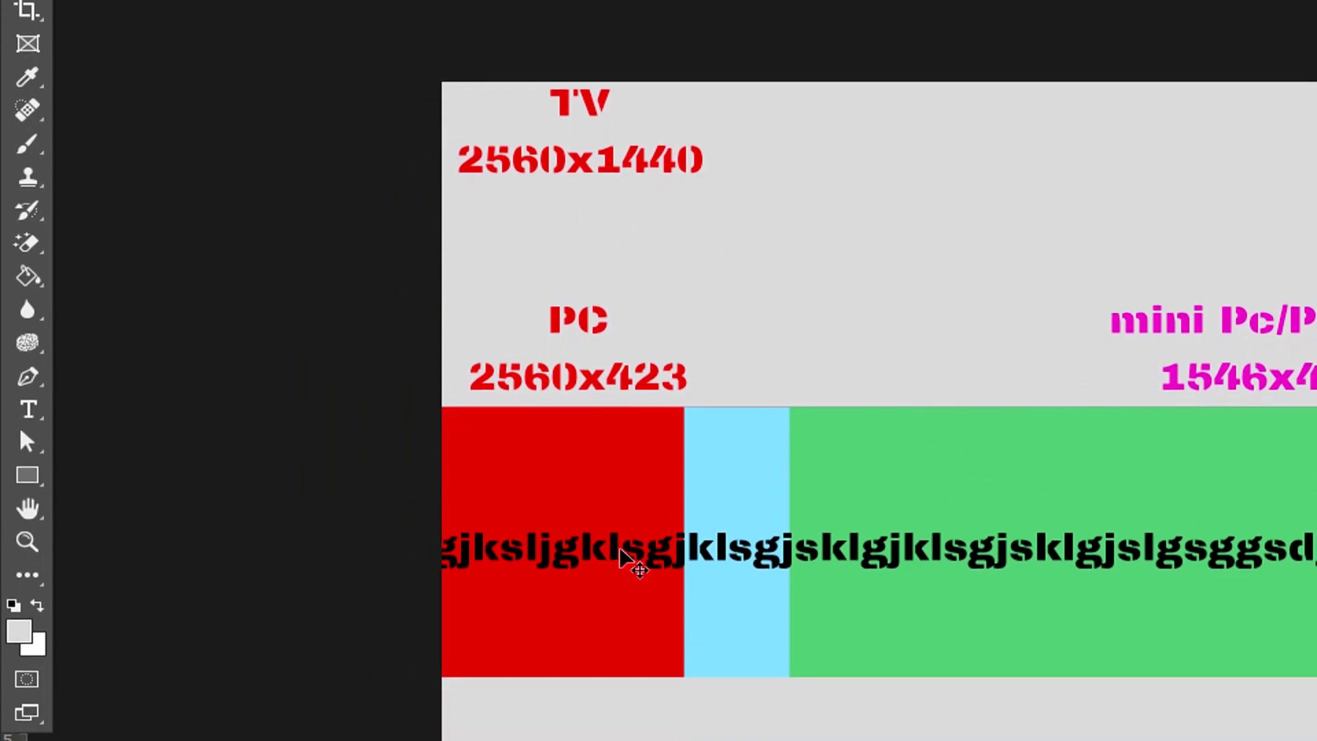
left_click_drag(621, 559, 706, 592)
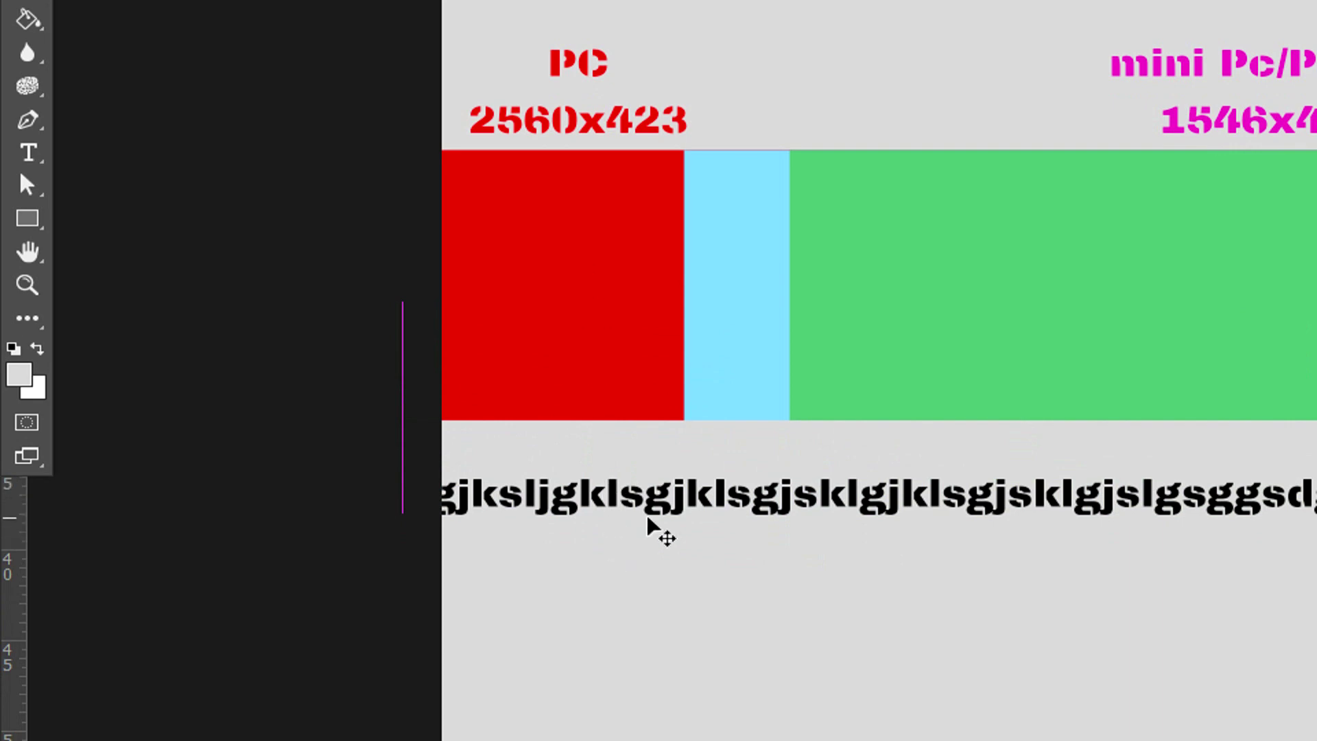
- Drag the black text line back up to the vertical middle of the coloured band
left_click_drag(676, 520, 701, 191)
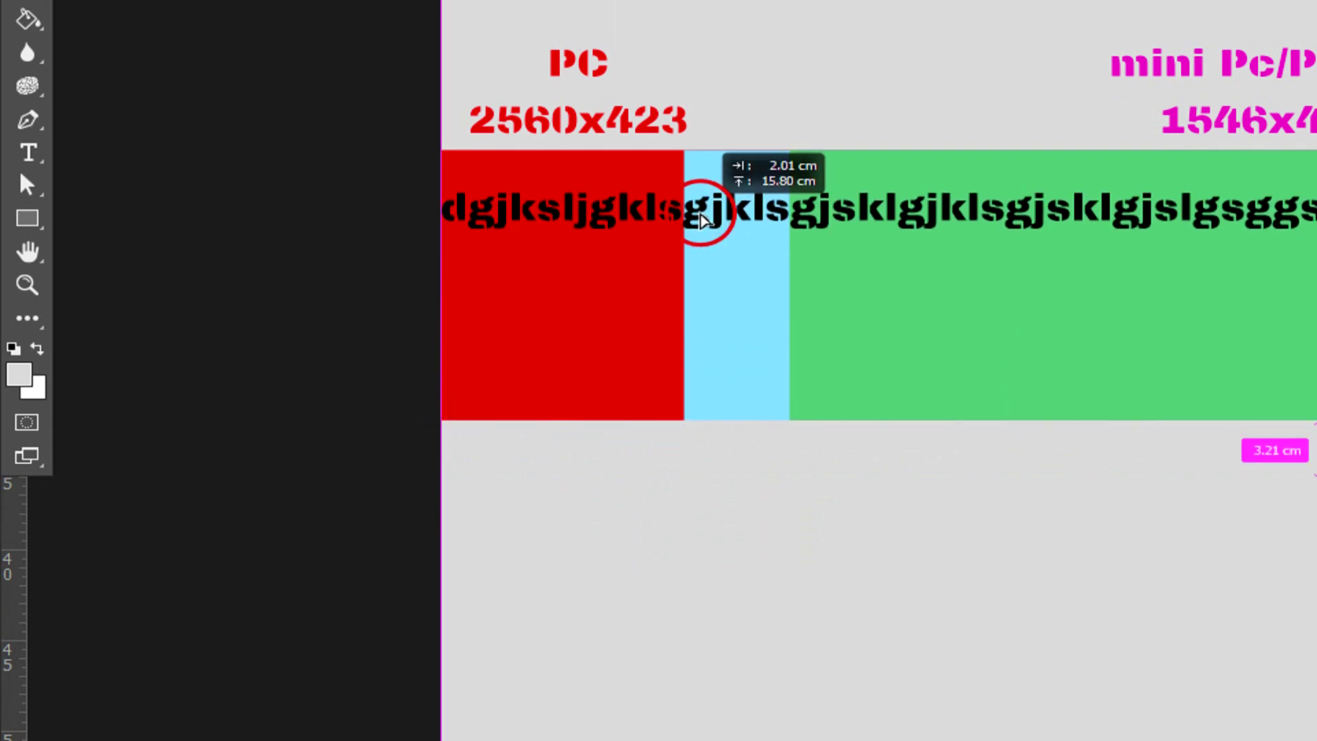
left_click_drag(701, 191, 693, 346)
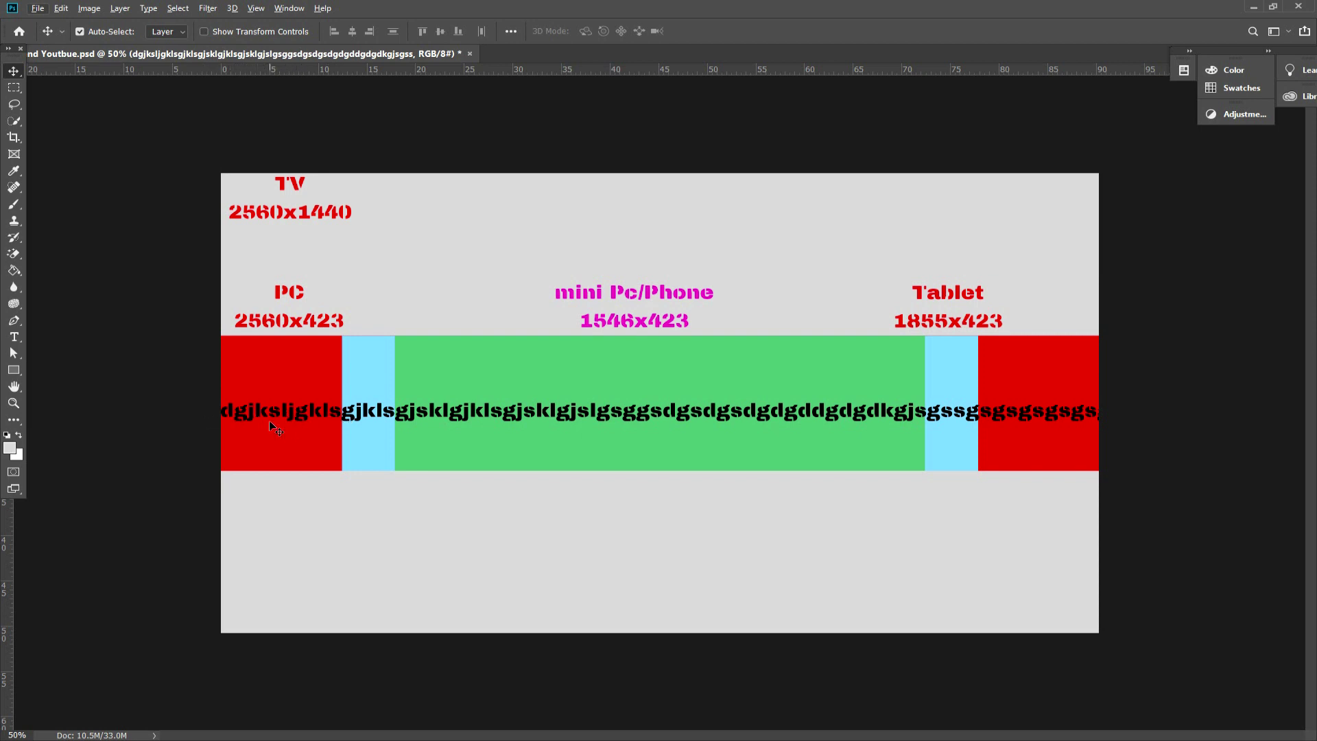
left_click(14, 372)
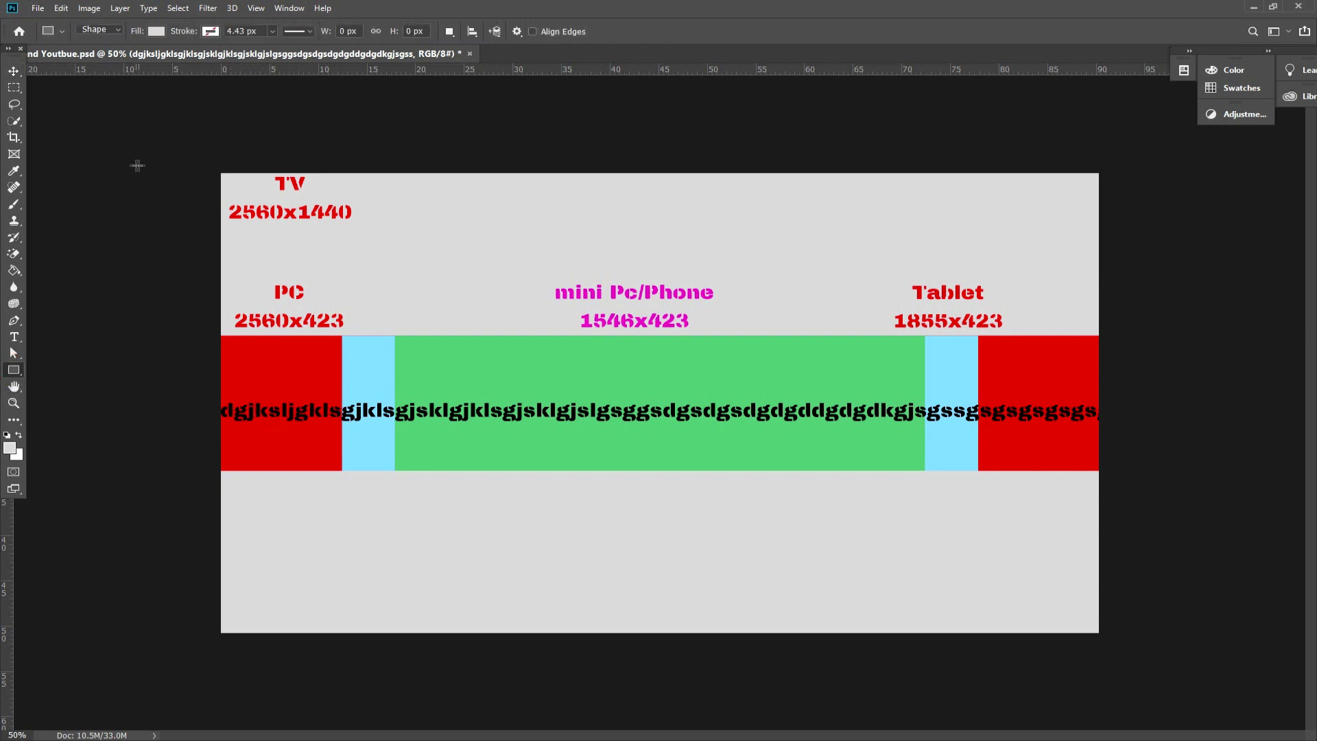
- Draw a light-grey 382 x 268 px rectangle over the left red PC block and dock Properties
left_click_drag(210, 373, 339, 456)
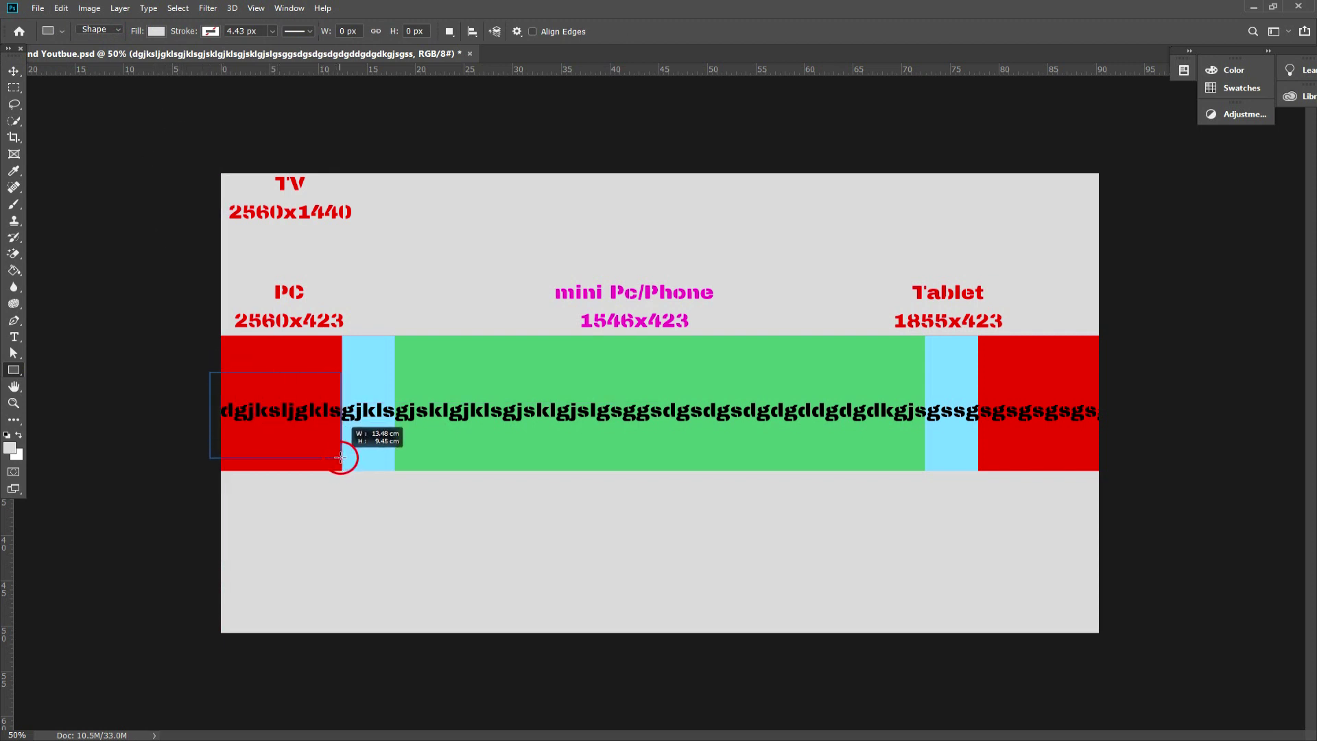
left_click_drag(339, 457, 339, 457)
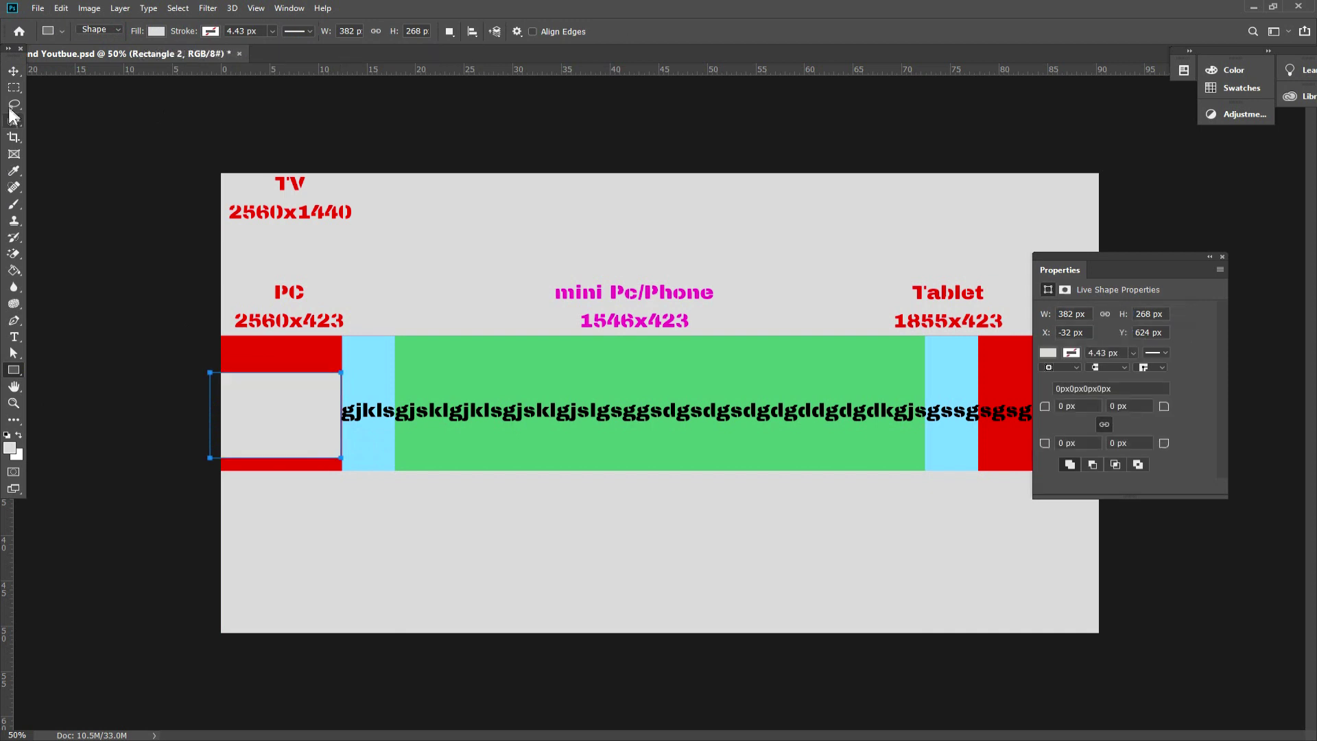
left_click(14, 70)
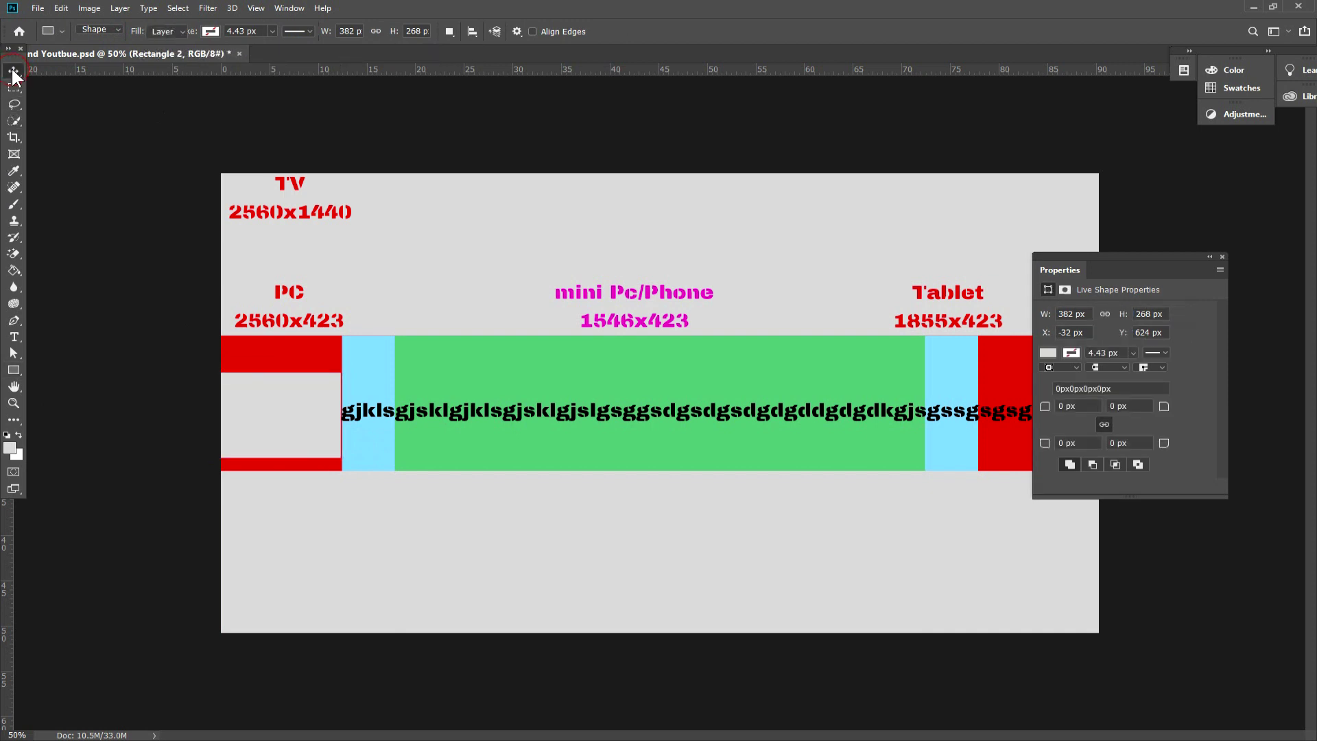
left_click(1163, 254)
left_click_drag(1166, 259, 1301, 305)
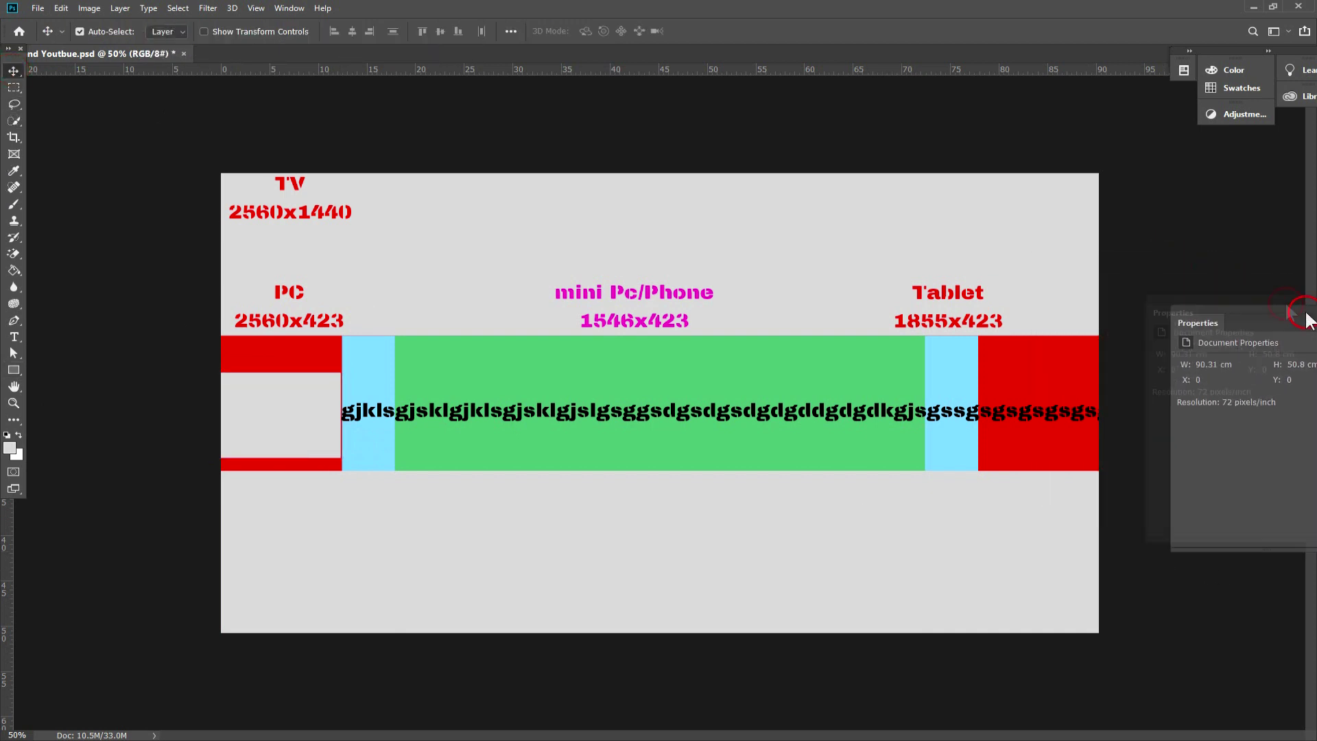
- Move the grey rectangle onto the right red Tablet block and Alt-drag a copy over the left block
left_click(218, 414)
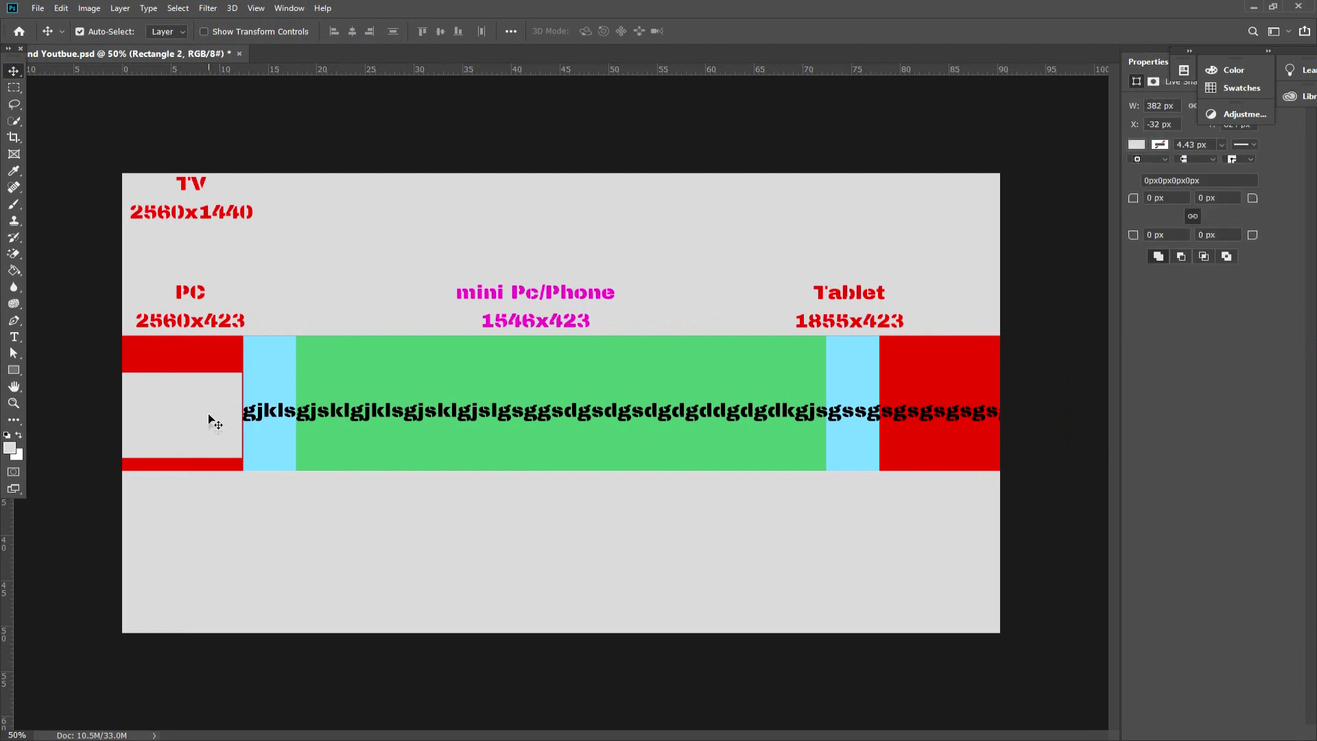
left_click(195, 414)
left_click_drag(194, 415, 966, 417)
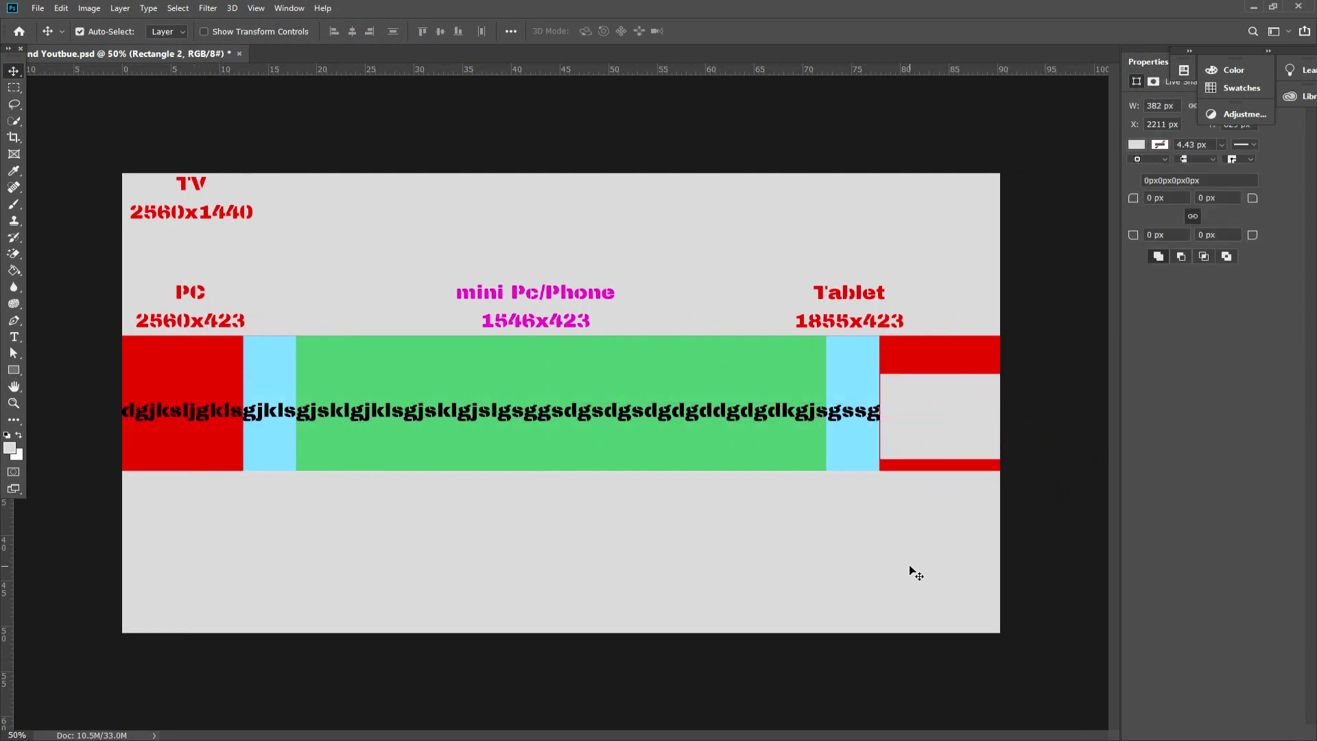
left_click_drag(945, 428, 179, 431)
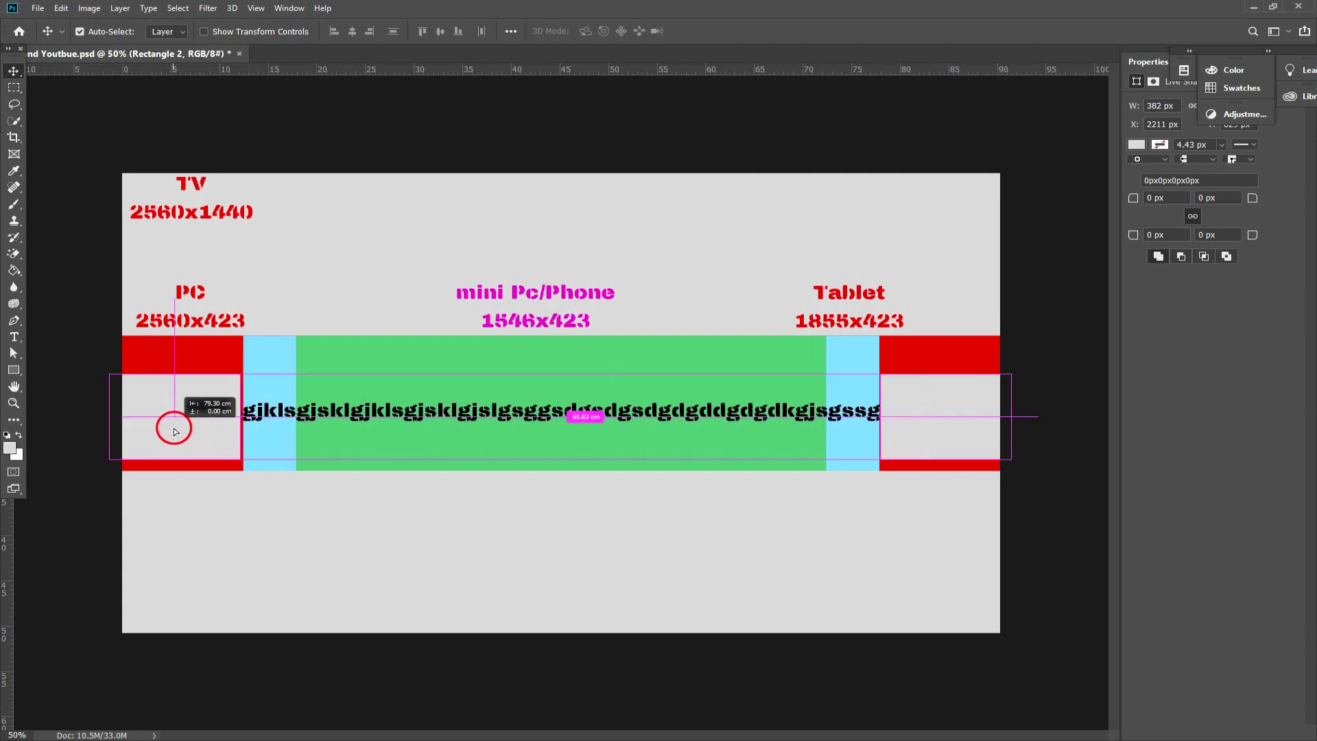
left_click_drag(179, 431, 178, 430)
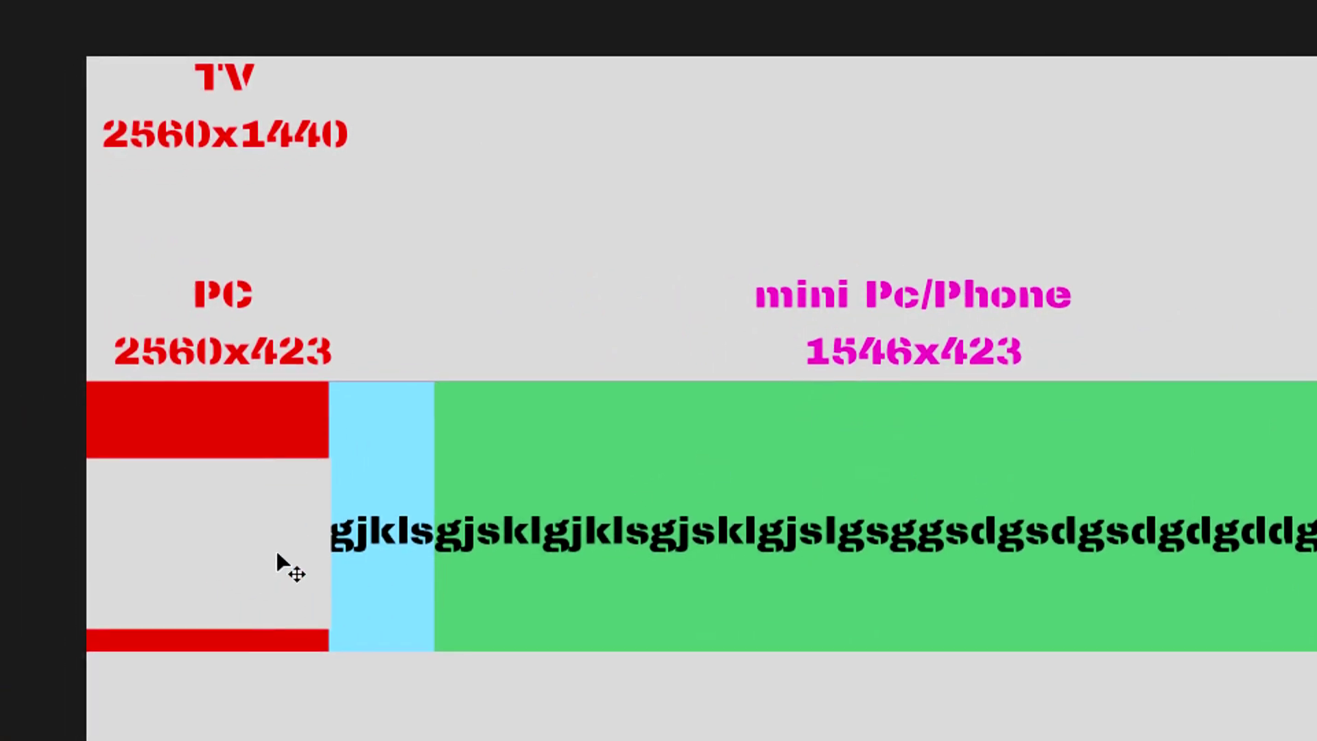
- Stretch the left and right grey rectangles over both blue strips to meet the green band
left_click(277, 555)
left_click_drag(329, 544, 422, 546)
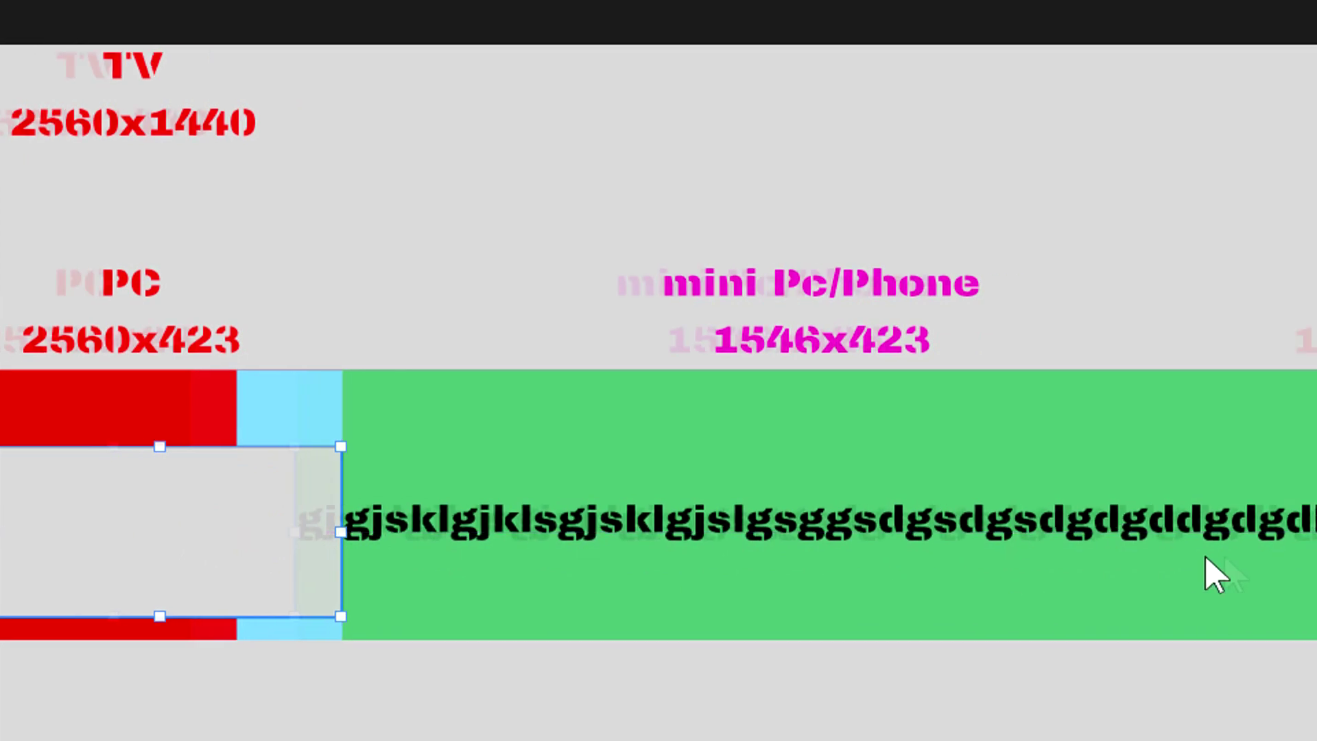
left_click(1072, 524)
left_click(1043, 524)
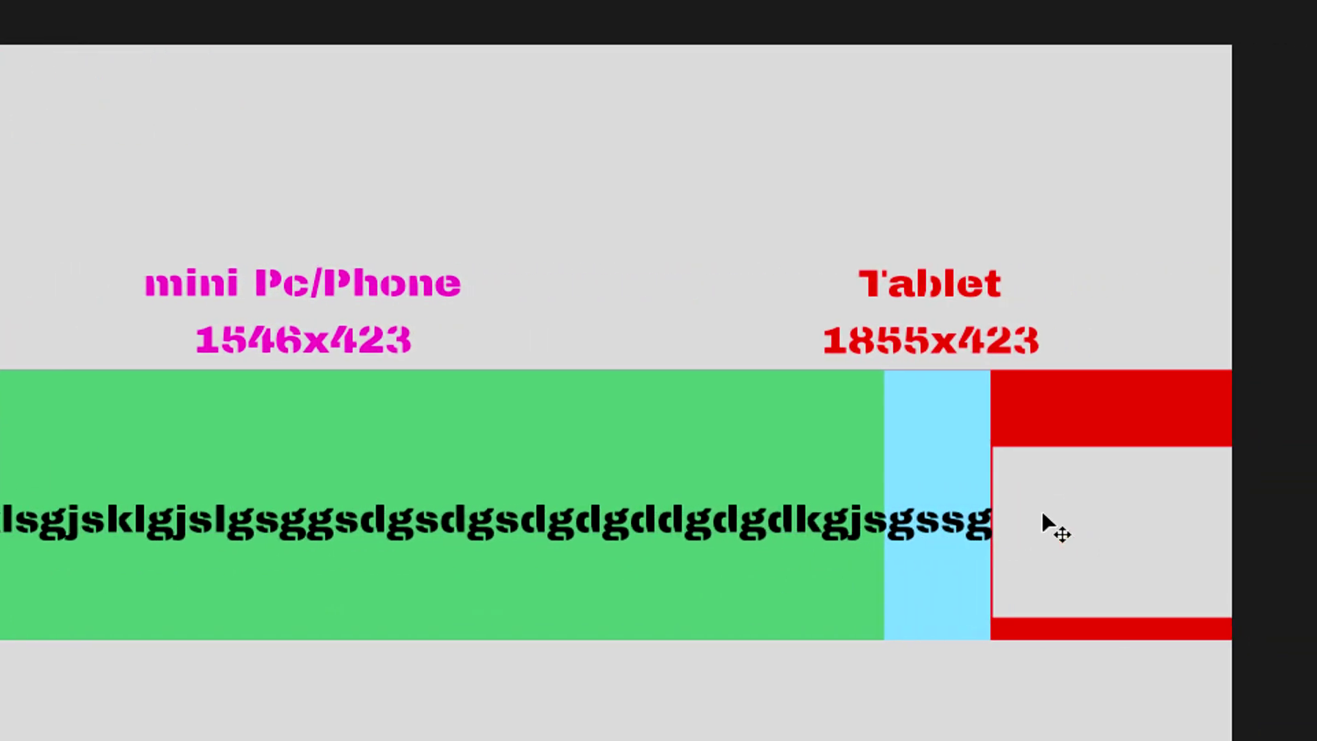
left_click_drag(991, 527, 885, 527)
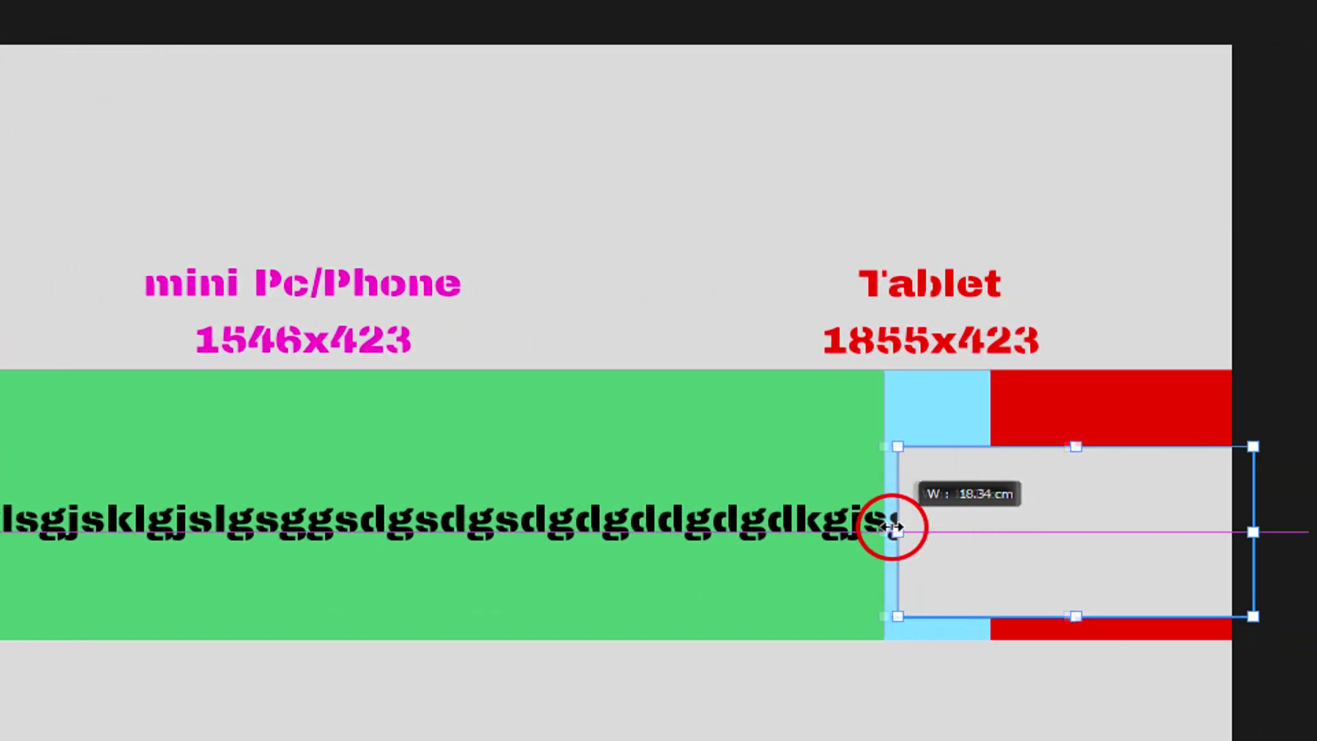
scroll(602, 632, "down", 5)
key("Return")
scroll(191, 423, "left", 2)
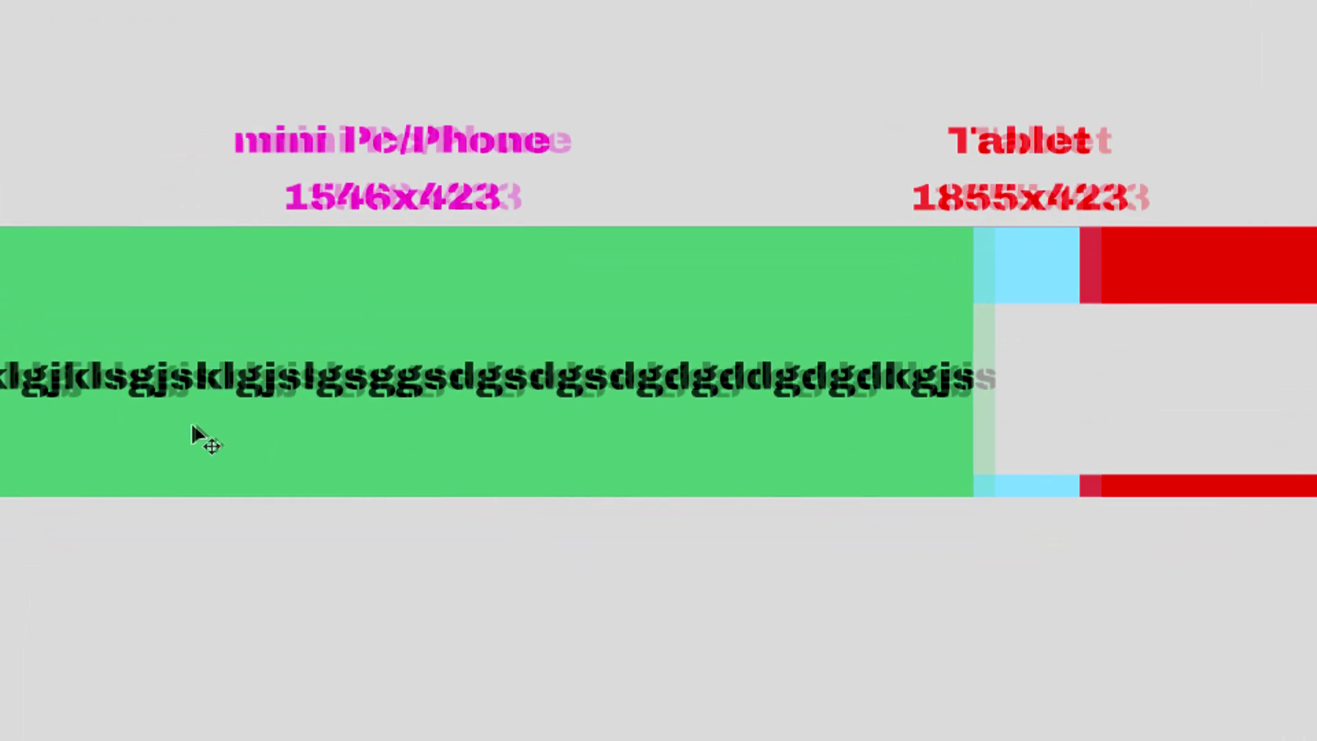
scroll(187, 413, "left", 5)
scroll(274, 426, "left", 2)
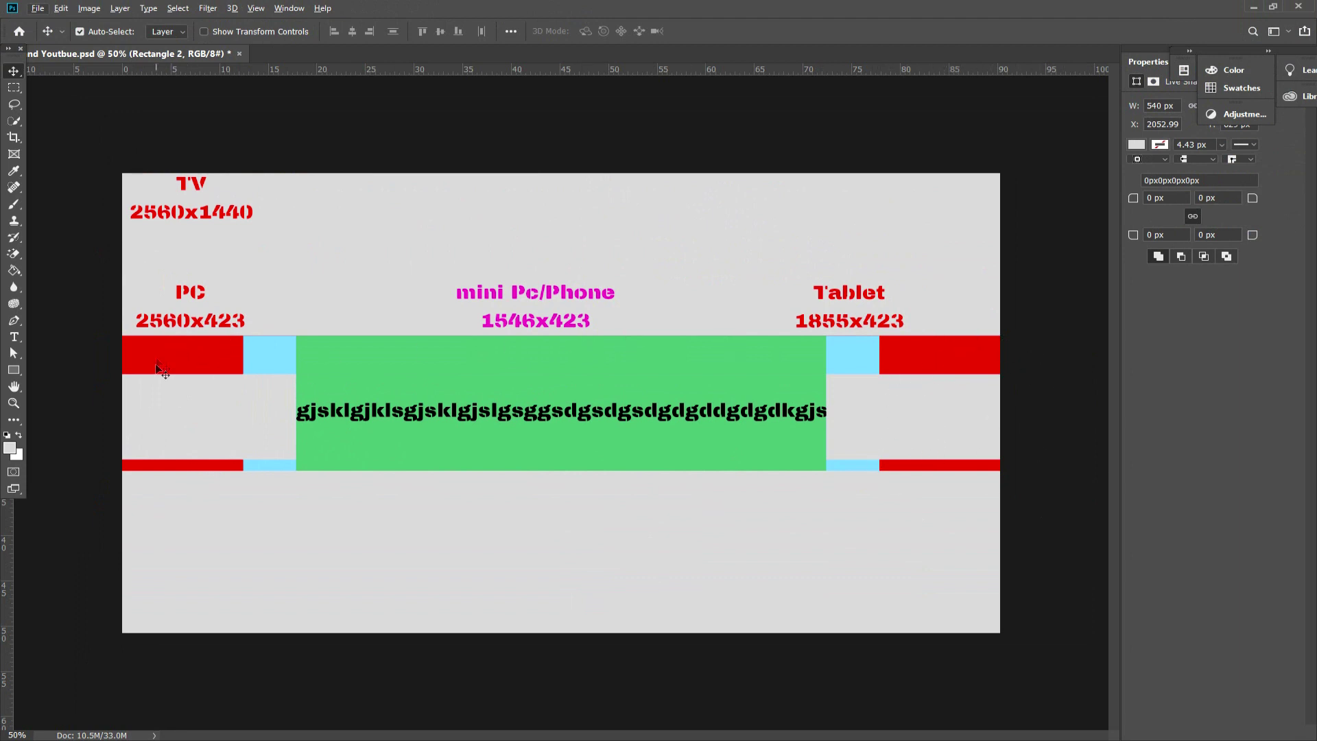
- Stretch Rectangle 2 copy's top and bottom edges to span the band's full height
left_click(212, 423)
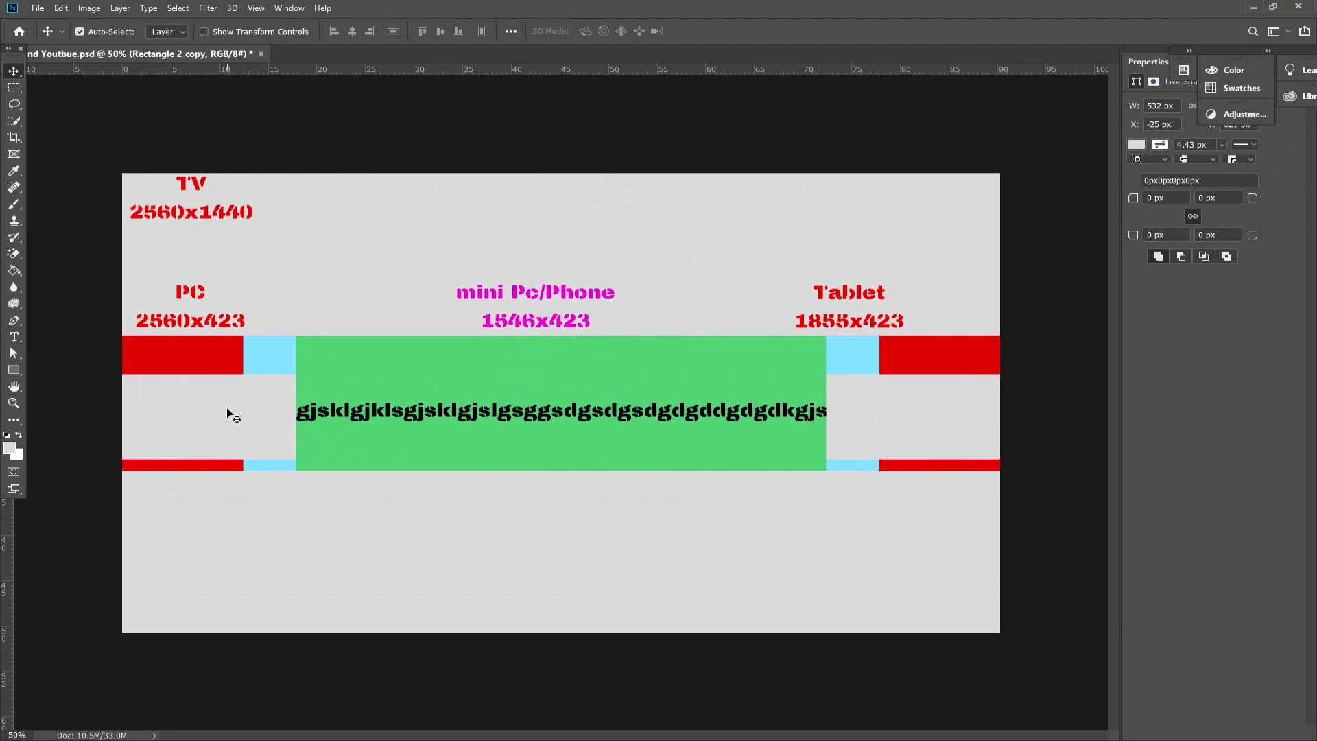
key("ctrl+t")
left_click_drag(205, 374, 205, 336)
left_click_drag(204, 458, 205, 470)
key("Return")
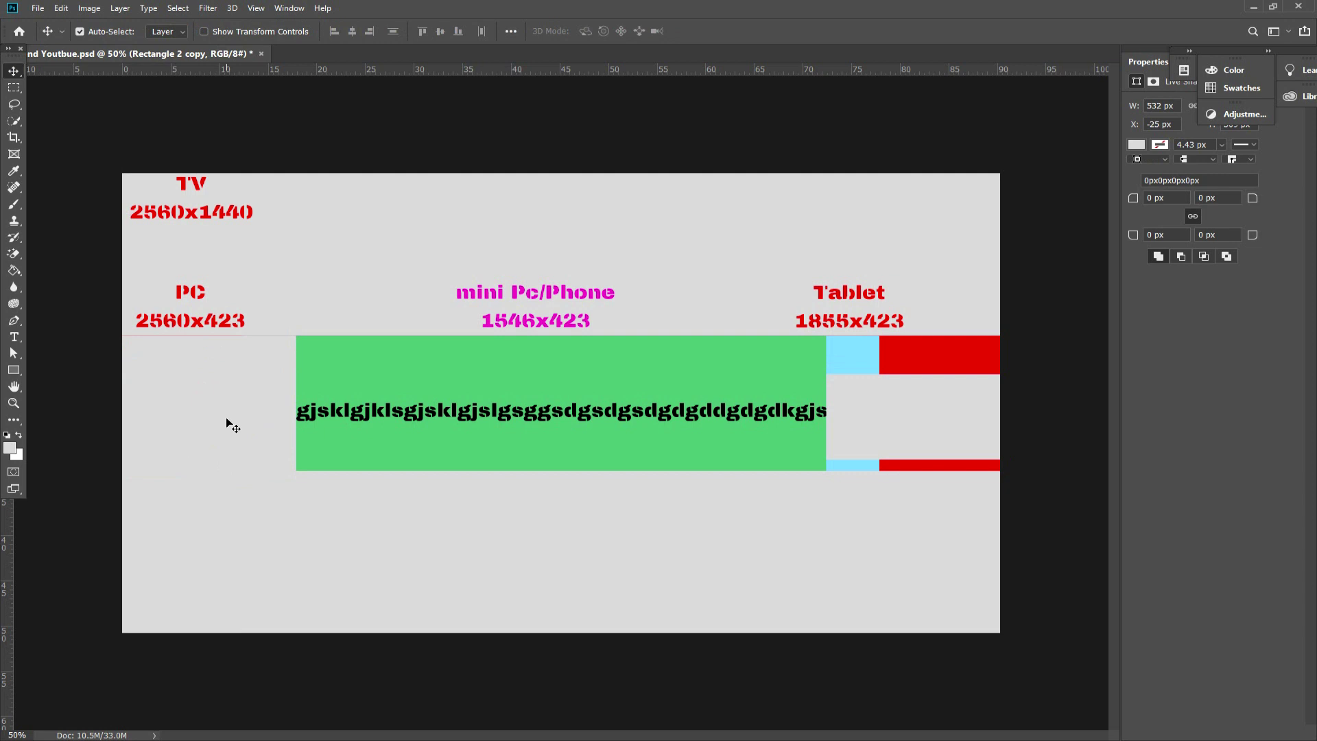
key("ctrl+t")
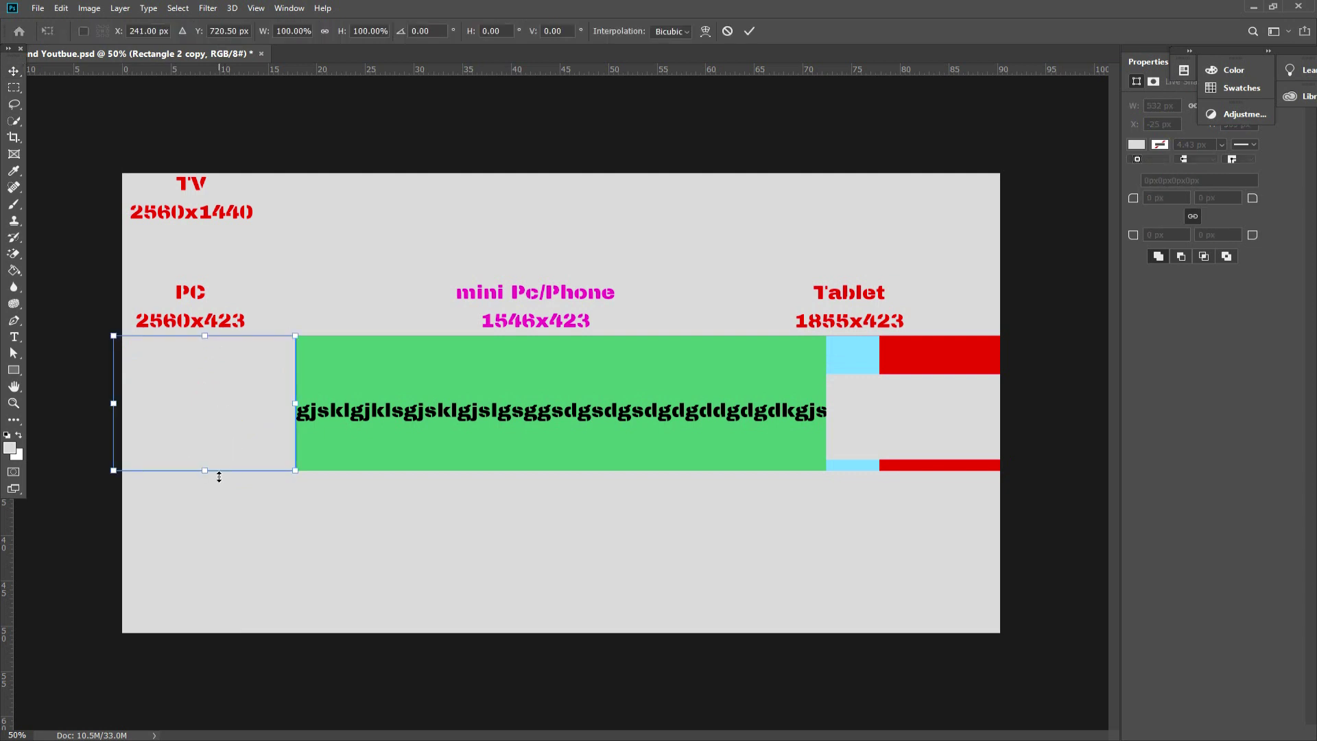
- Pull the left grey rectangle's edges inward so thin red and blue strips show
left_click_drag(207, 471, 206, 448)
left_click_drag(205, 336, 208, 351)
key("Return")
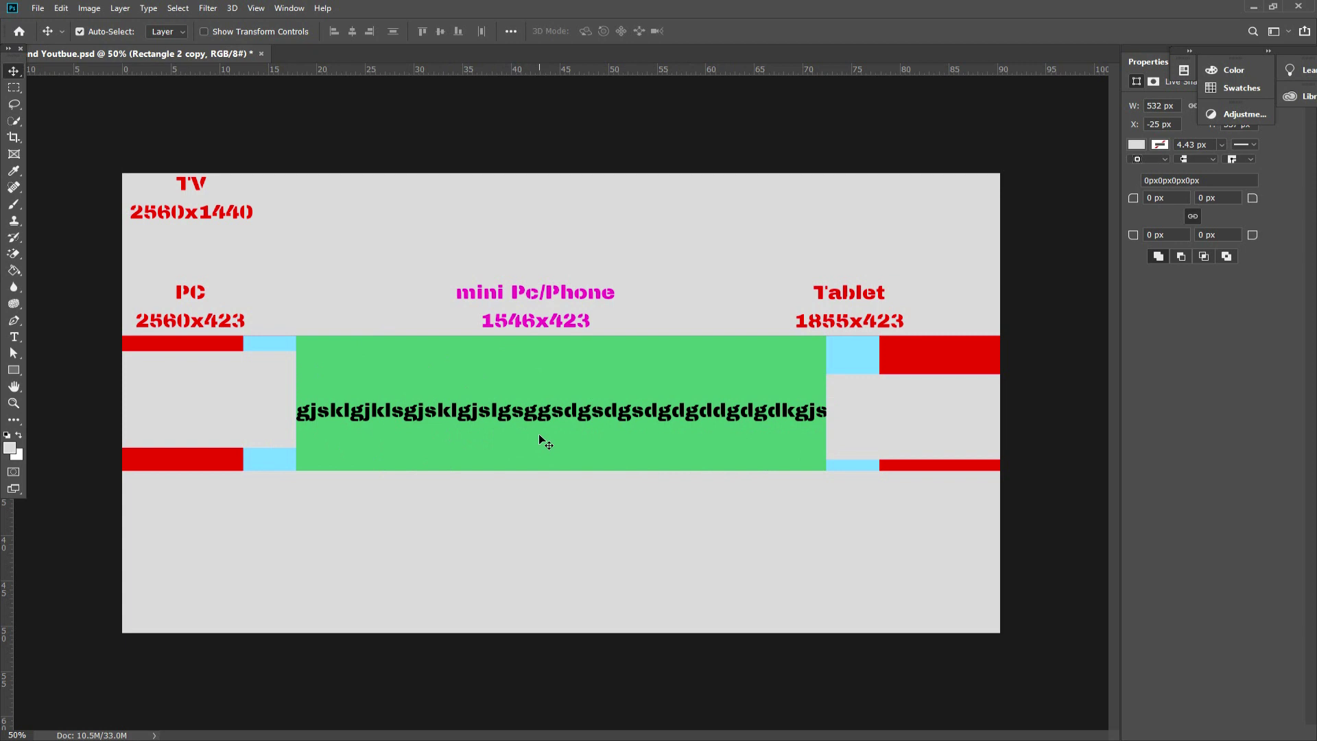
- Move the left grey rectangle behind the red block and the right one off the Tablet block
mouse_move(234, 395)
left_mouse_down()
mouse_move(219, 497)
mouse_move(237, 395)
left_mouse_up()
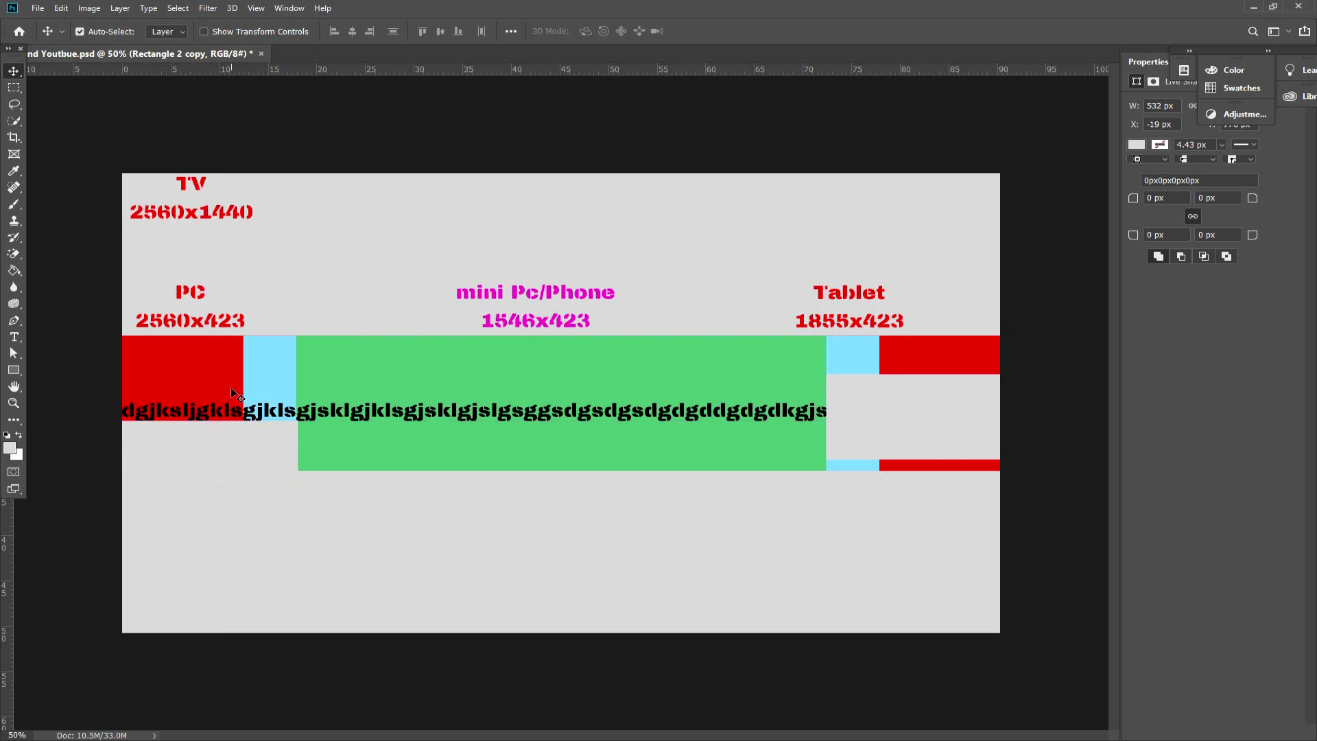
left_click_drag(256, 450, 628, 487)
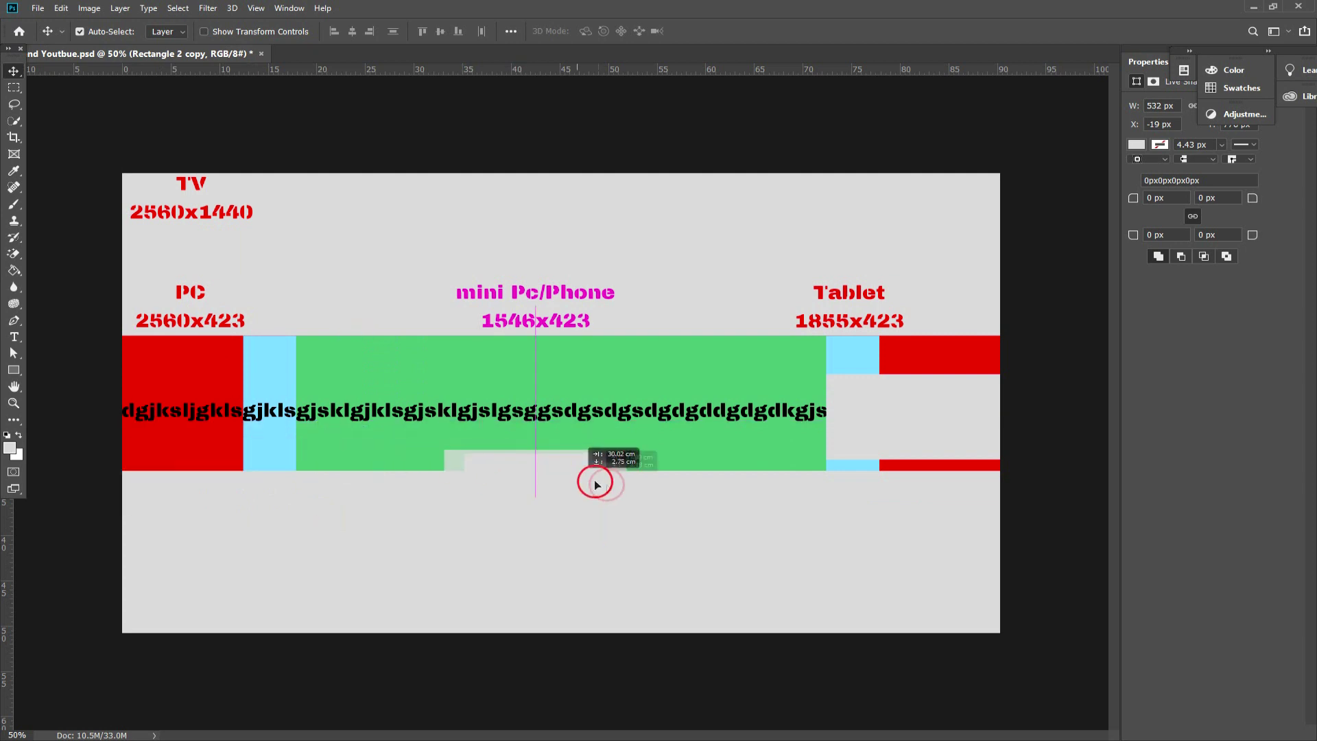
left_click_drag(628, 486, 225, 544)
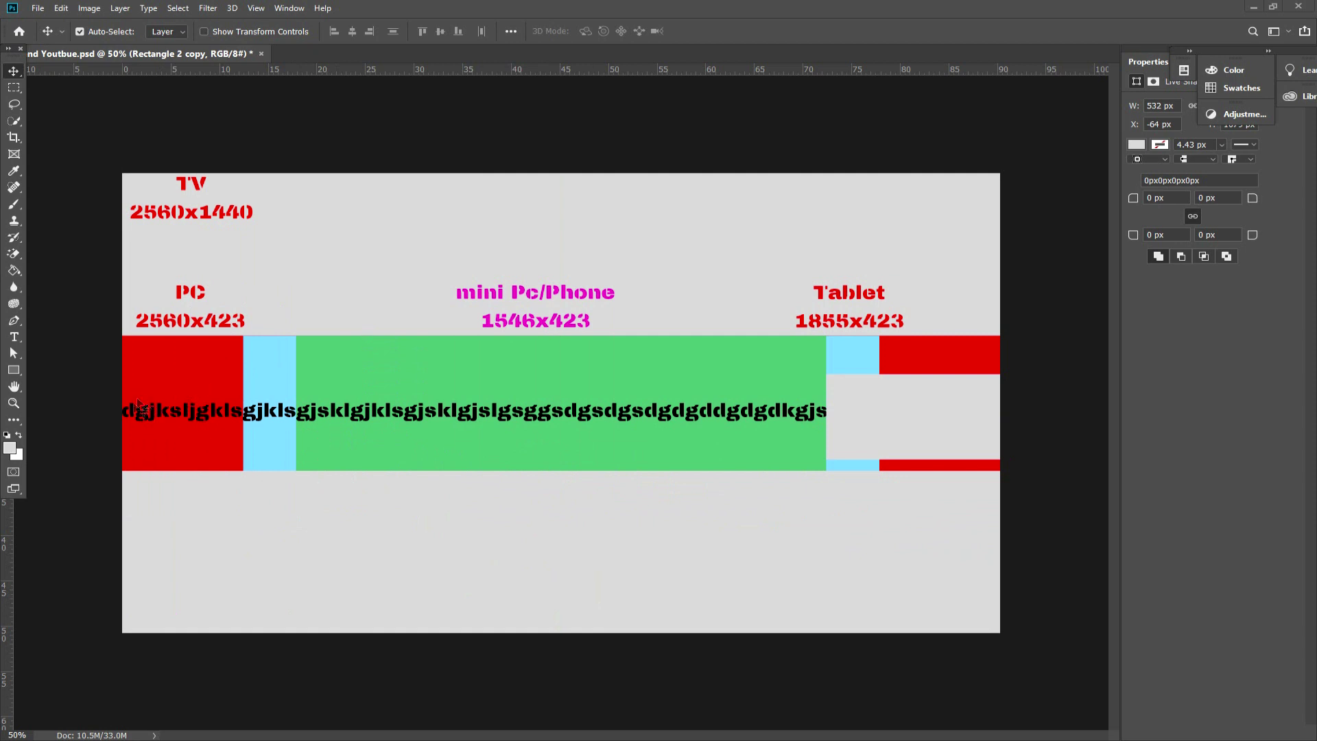
left_click(934, 434)
mouse_move(934, 435)
left_mouse_down()
mouse_move(933, 514)
mouse_move(923, 476)
left_mouse_up()
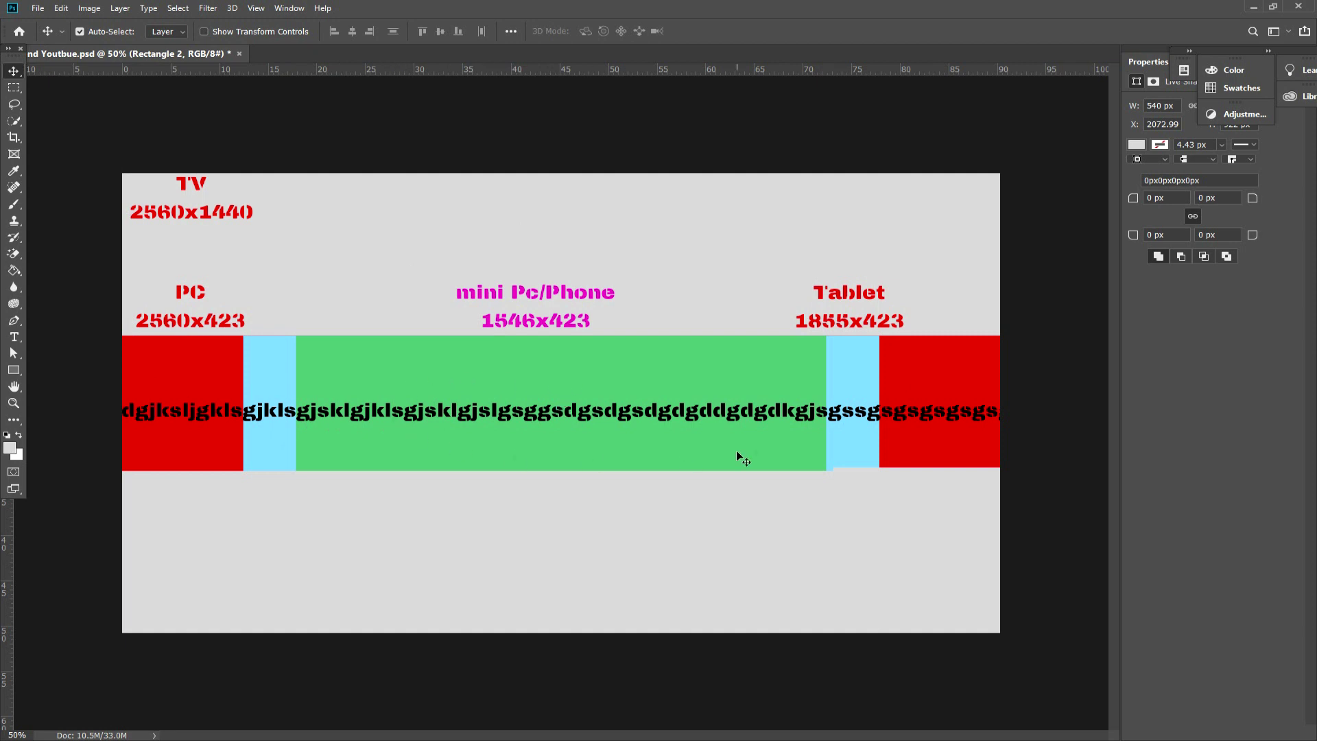
- Select the green mini Pc/Phone band, then close TV and Youtube.psd
left_click(652, 371)
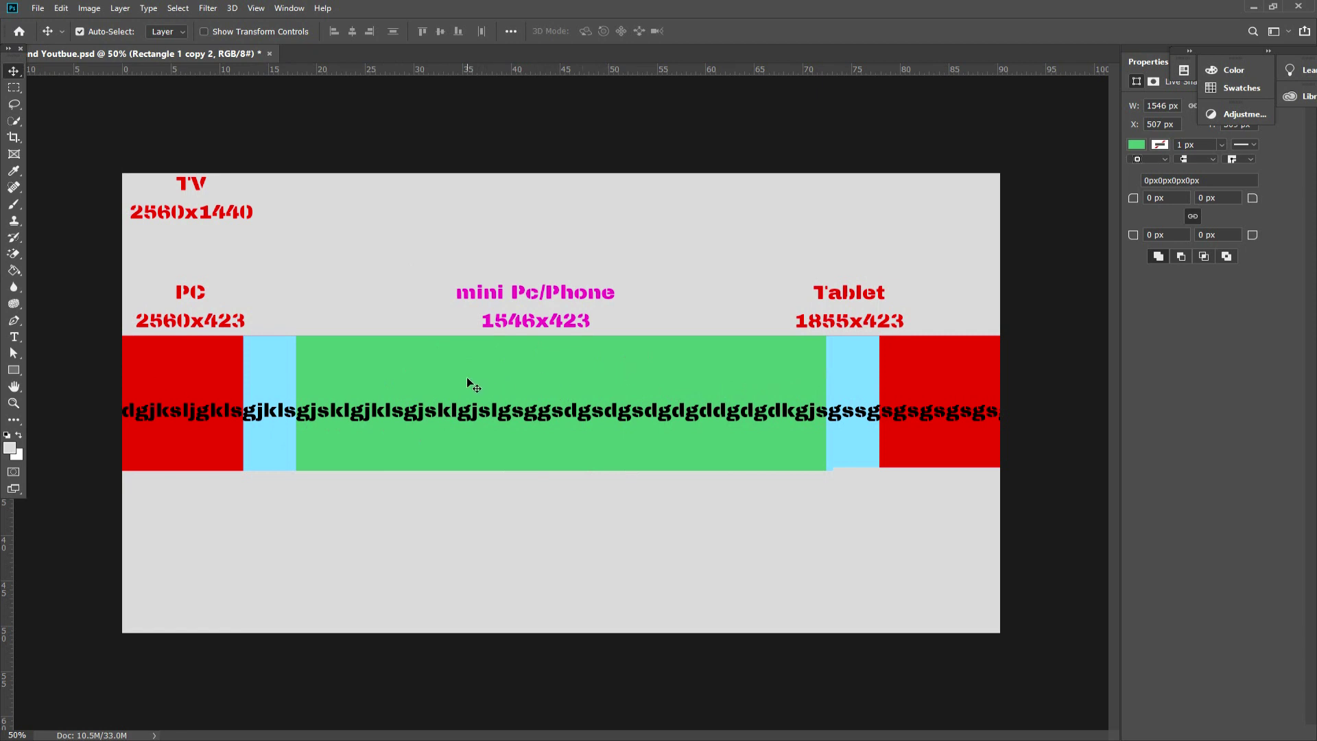
left_click(494, 362)
left_click(272, 55)
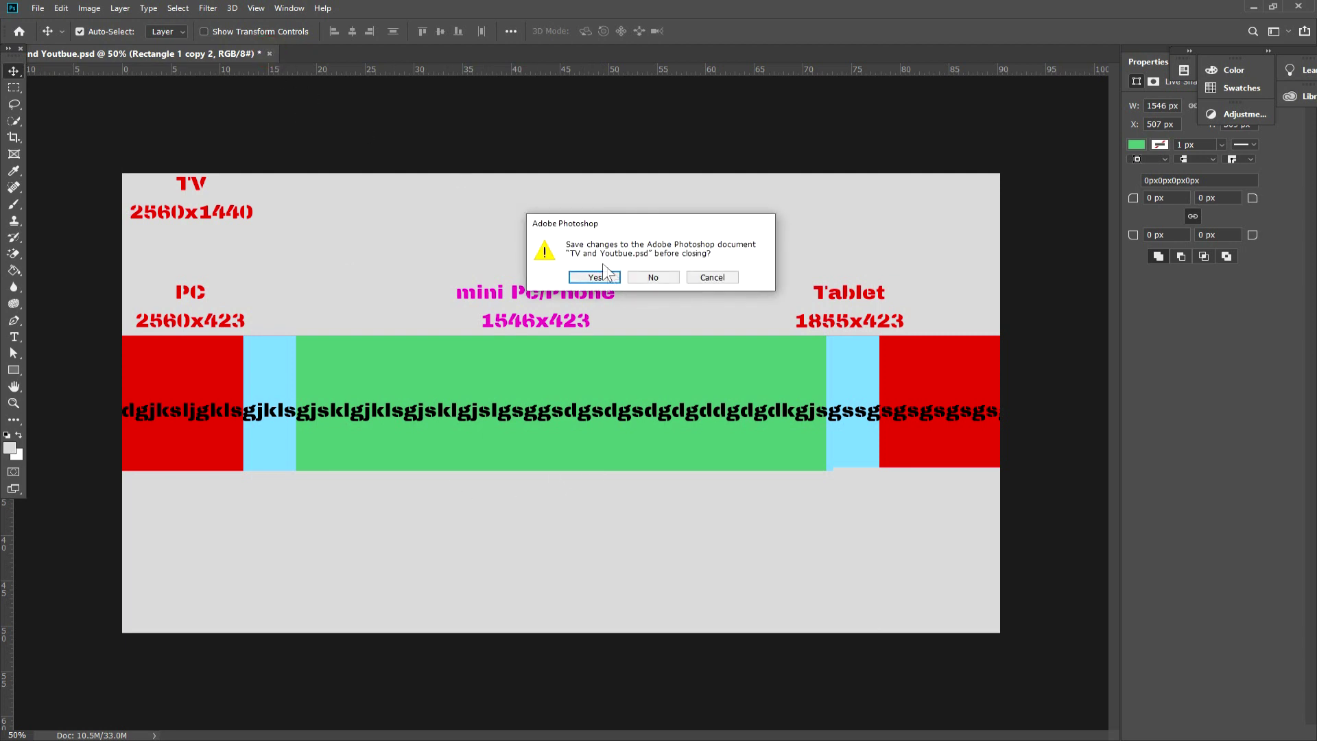
- Discard the TV and Youtube.psd changes and open Facebook Banner Size.png from the Desktop
left_click(641, 278)
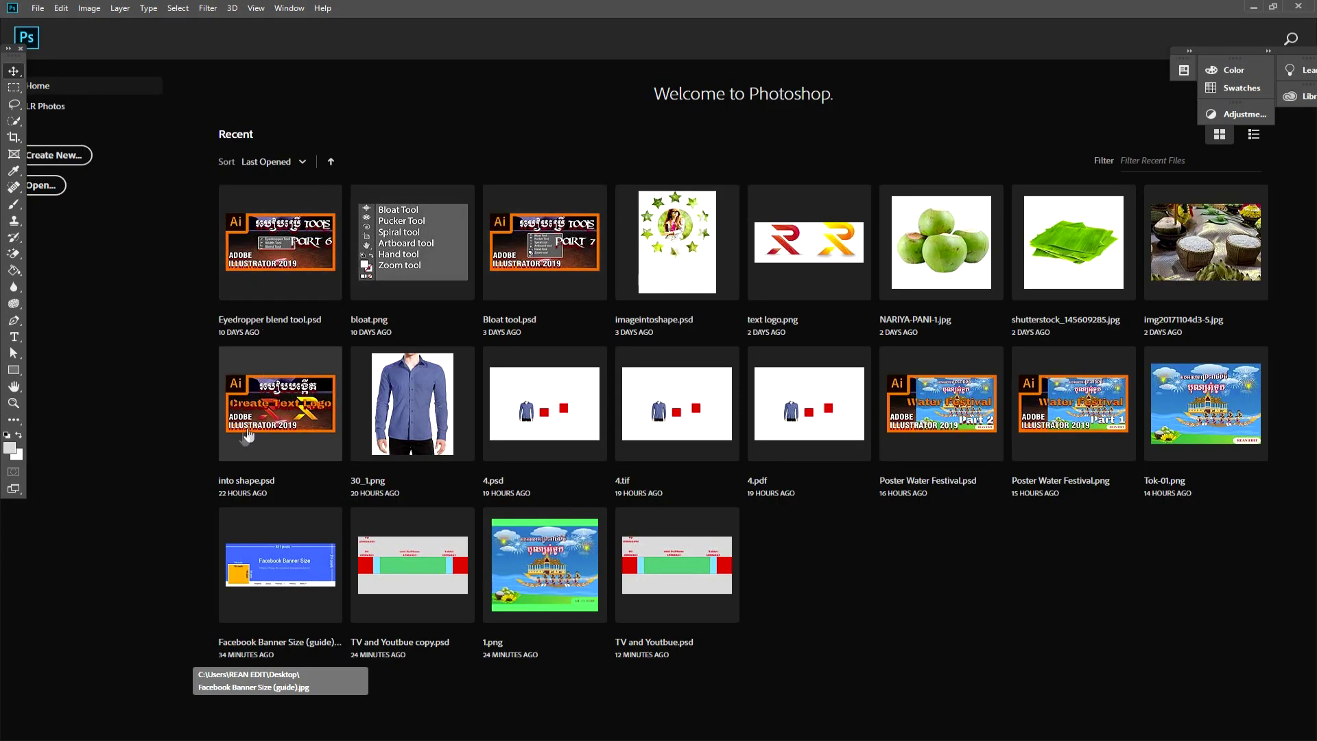
key("ctrl+o")
left_click(61, 293)
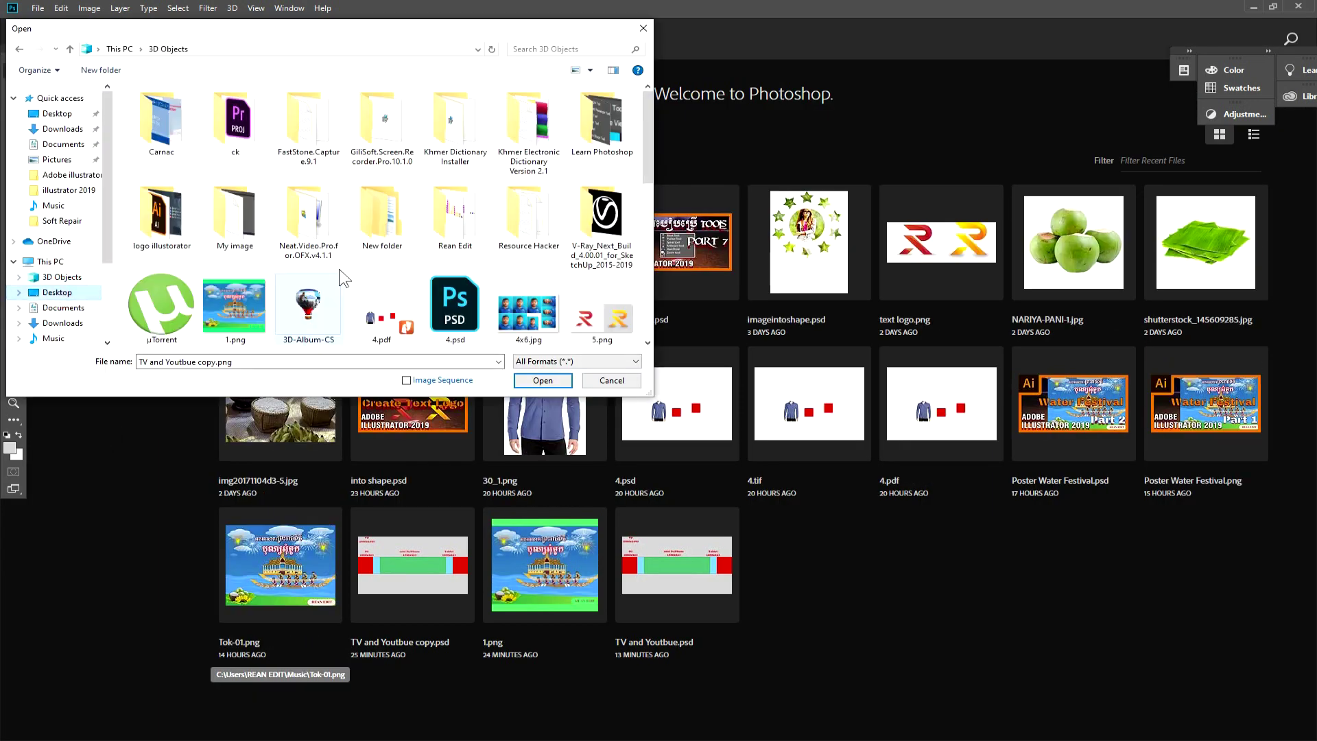
left_click_drag(646, 170, 646, 240)
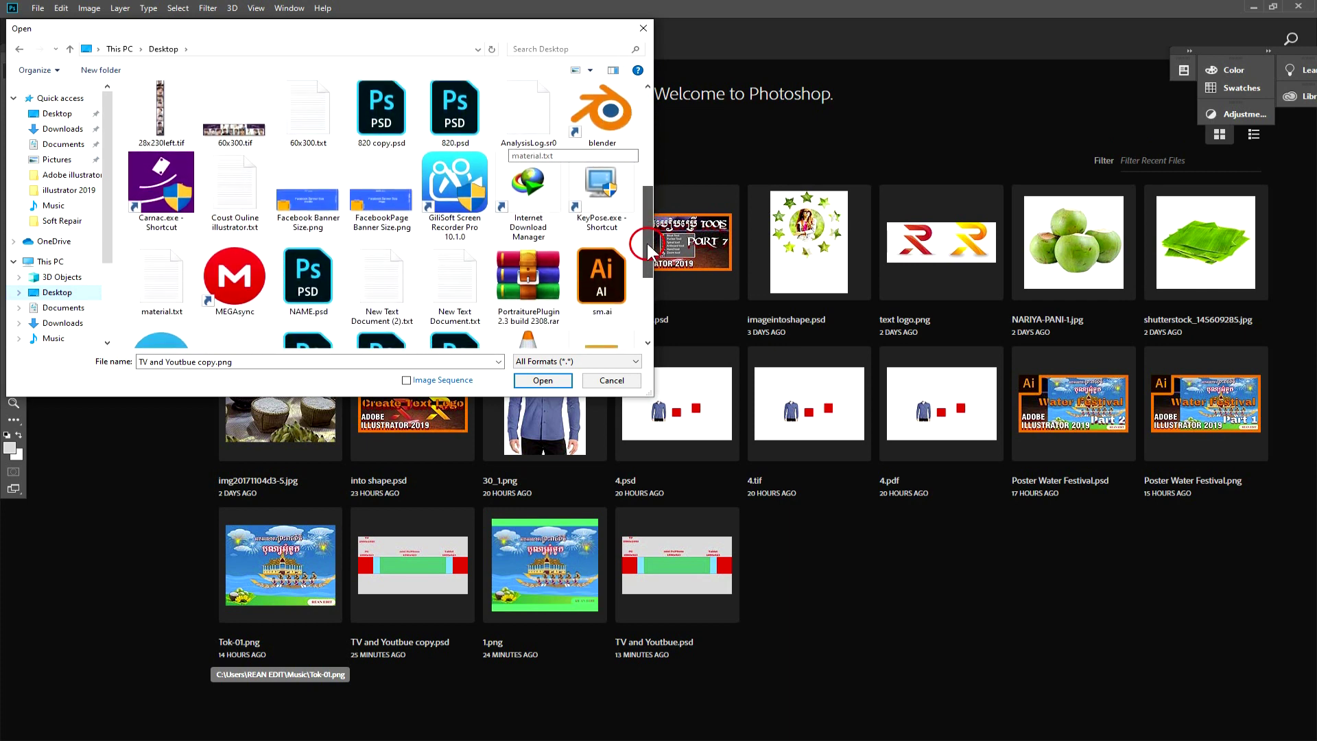
left_click(310, 206)
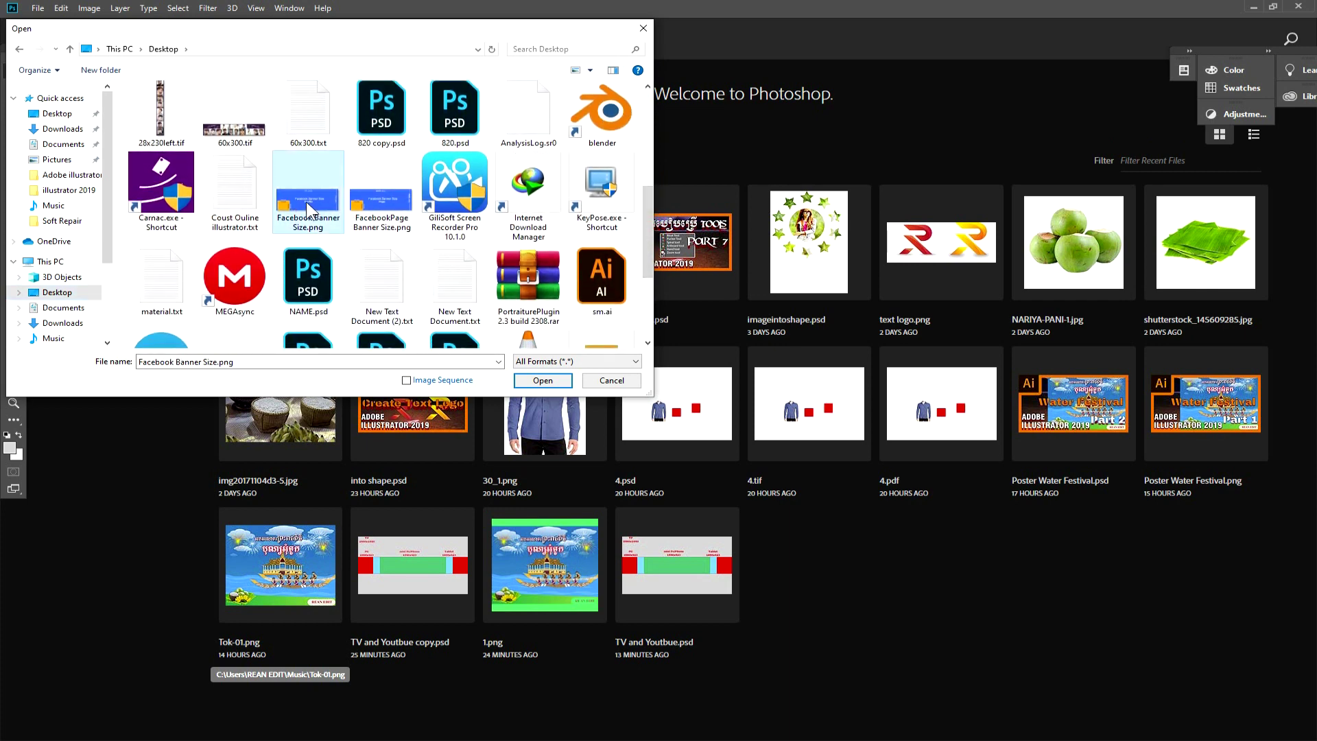
double_click(306, 206)
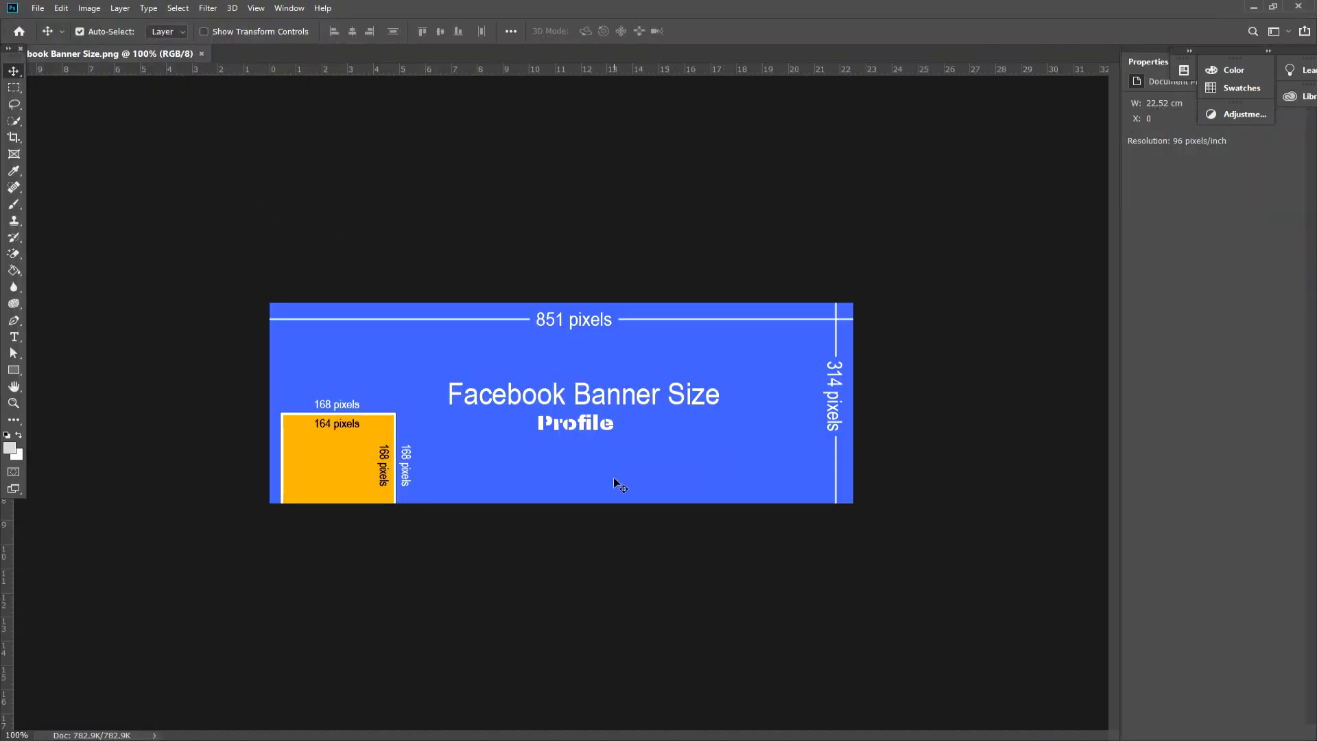
key("ctrl+plus")
key("ctrl+minus")
- Float the Facebook Banner Size document in its own window and bring up Image Size
left_click_drag(123, 55, 512, 179)
right_click(512, 181)
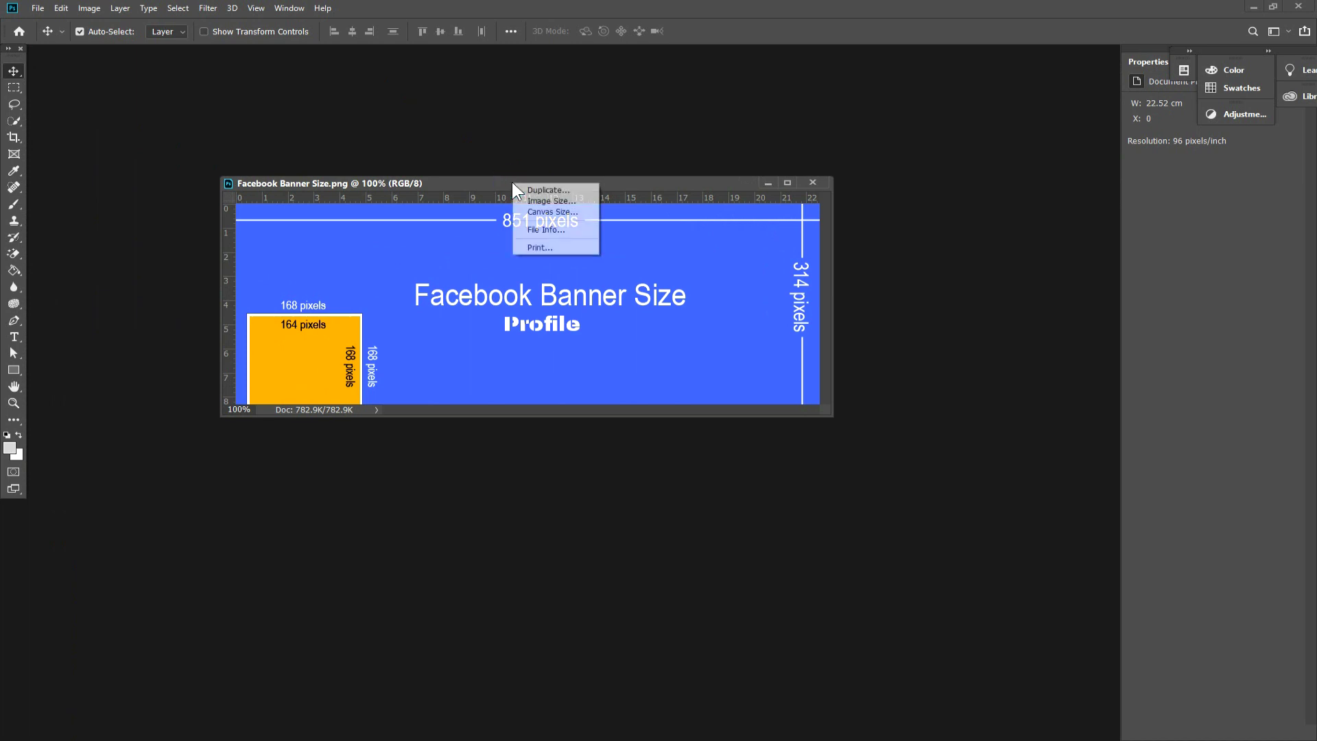
left_click(552, 201)
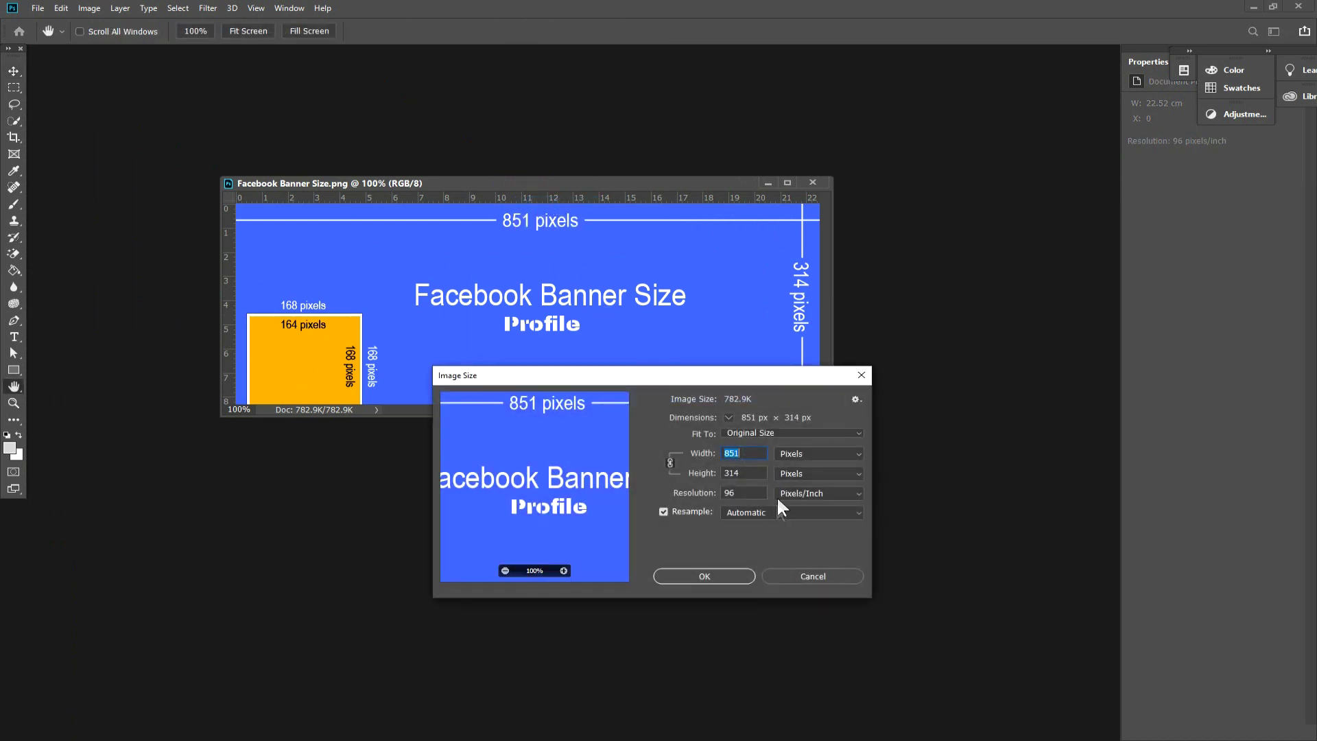
left_click_drag(811, 375, 690, 310)
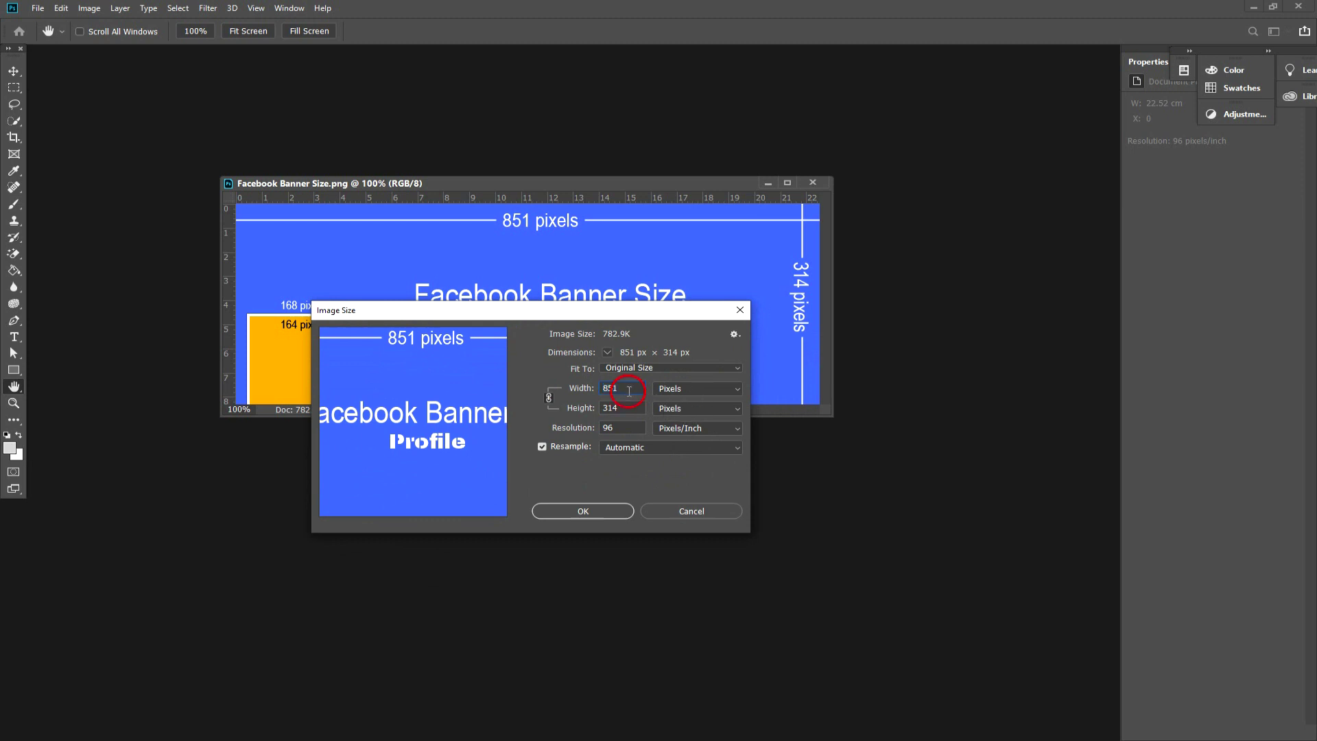
- Inspect the Width 851 and Resolution 96 values in Image Size
left_click(702, 515)
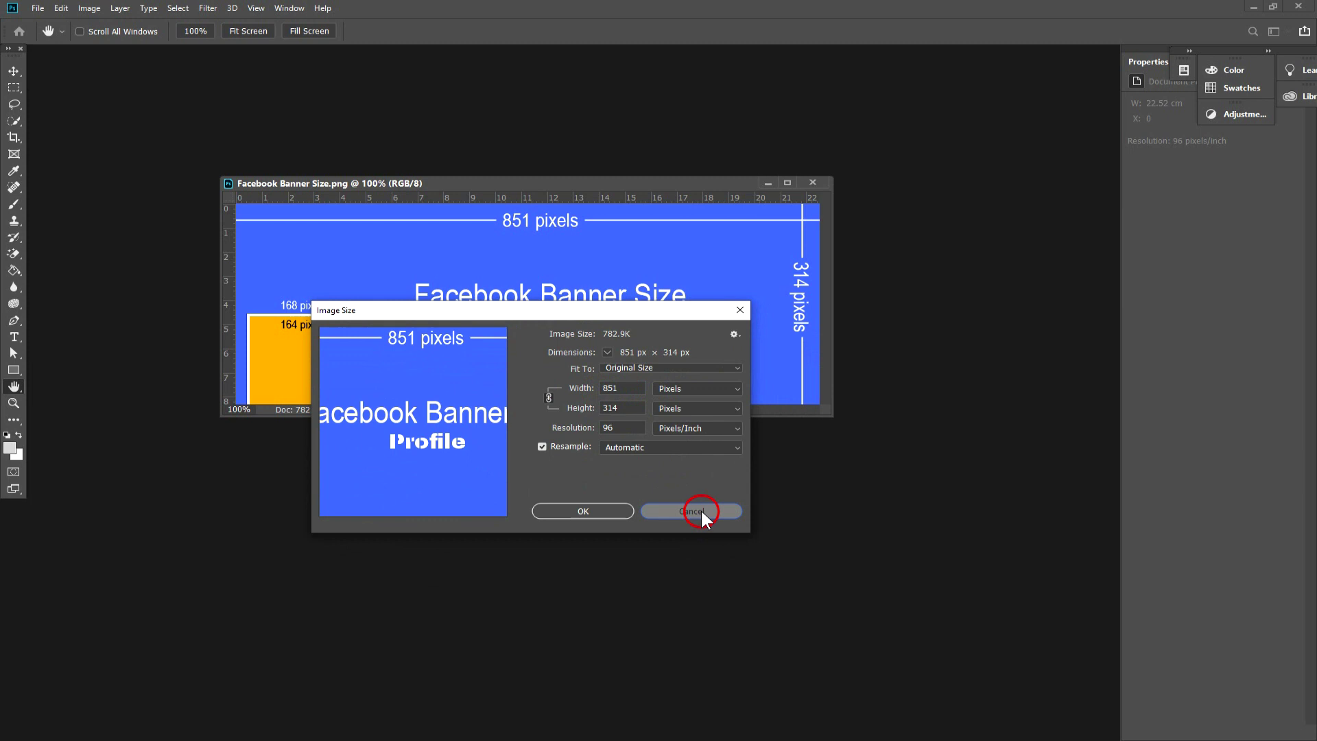
left_click(579, 386)
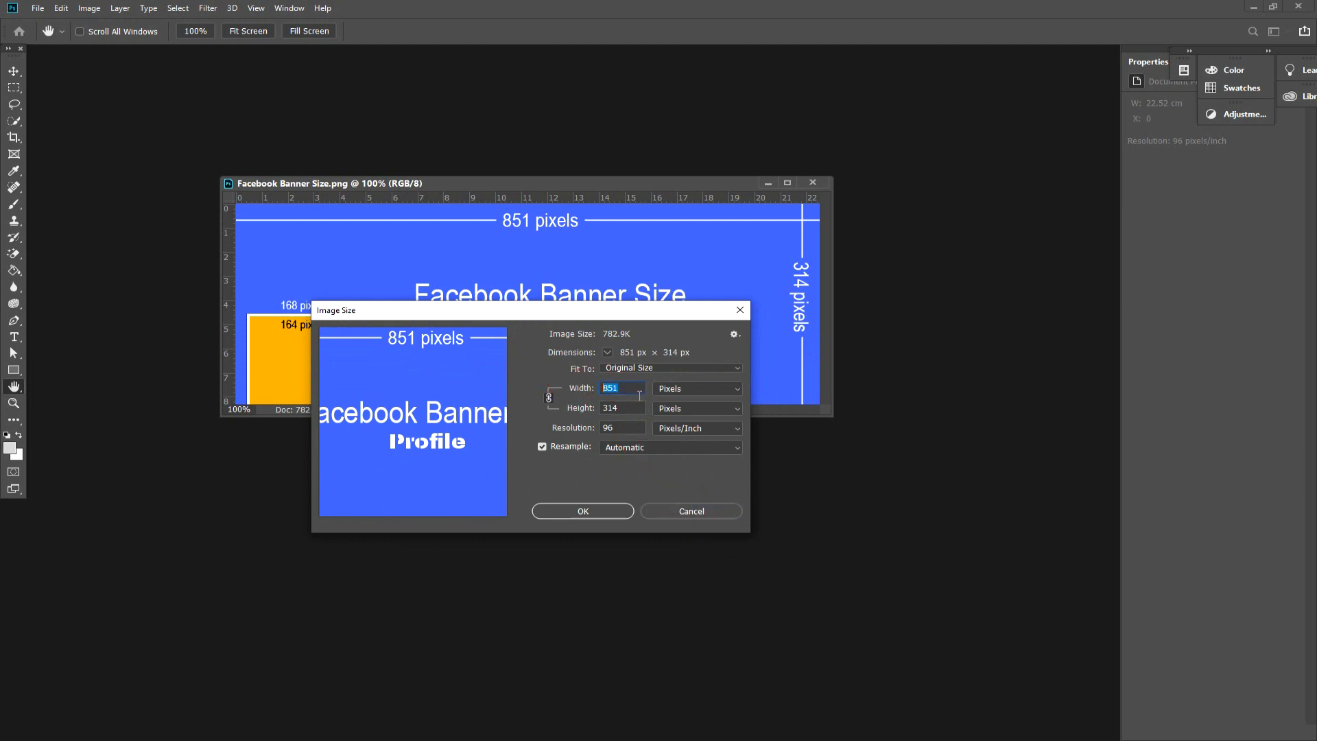
left_click(634, 389)
double_click(623, 428)
left_click(627, 387)
- Check Width 851, Height 314 and Resolution 96, cancel Image Size, and enlarge the window
left_click_drag(627, 387, 593, 399)
left_click(625, 408)
left_click(634, 389)
mouse_move(634, 390)
left_mouse_down()
mouse_move(594, 390)
mouse_move(590, 408)
left_mouse_up()
left_click_drag(624, 428, 592, 428)
left_click(668, 514)
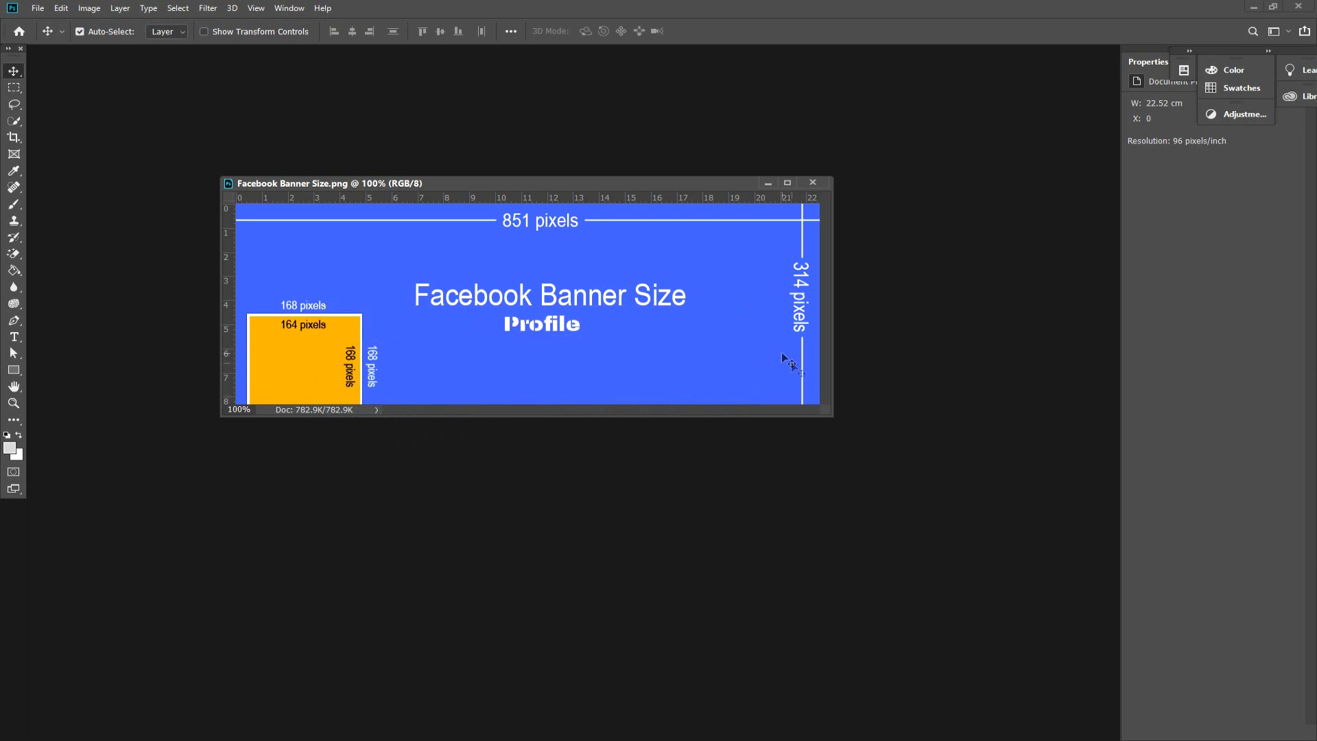
left_click_drag(831, 415, 909, 466)
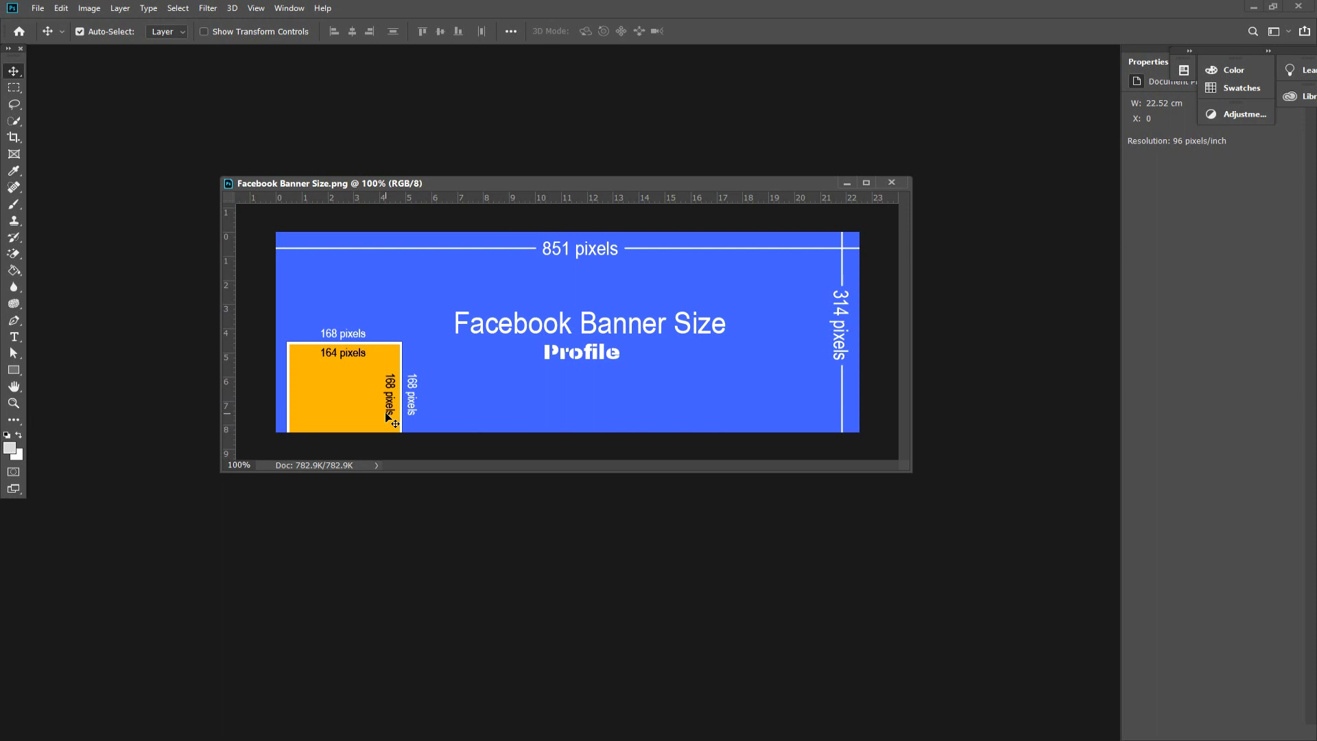
- Close the profile banner and open FacebookPage Banner Size.png from the Desktop
left_click(897, 181)
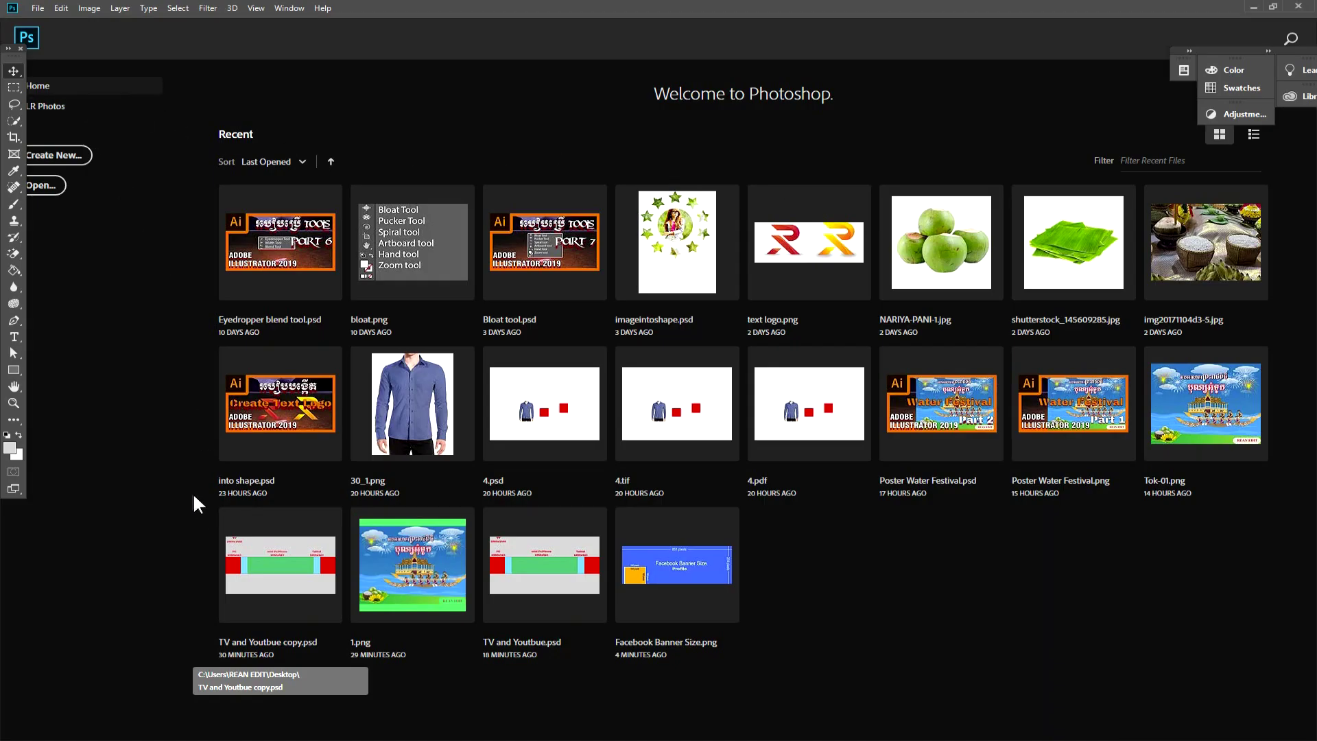
left_click(42, 185)
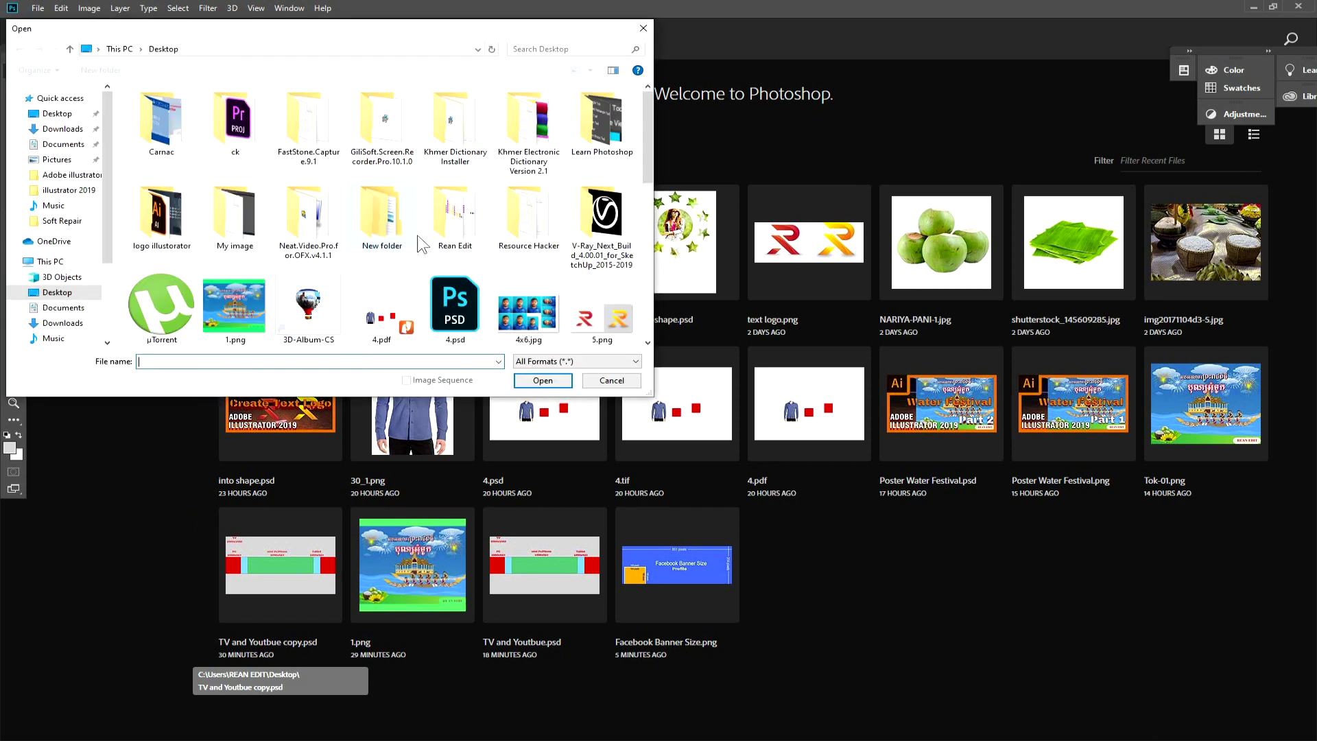
scroll(379, 287, "down", 5)
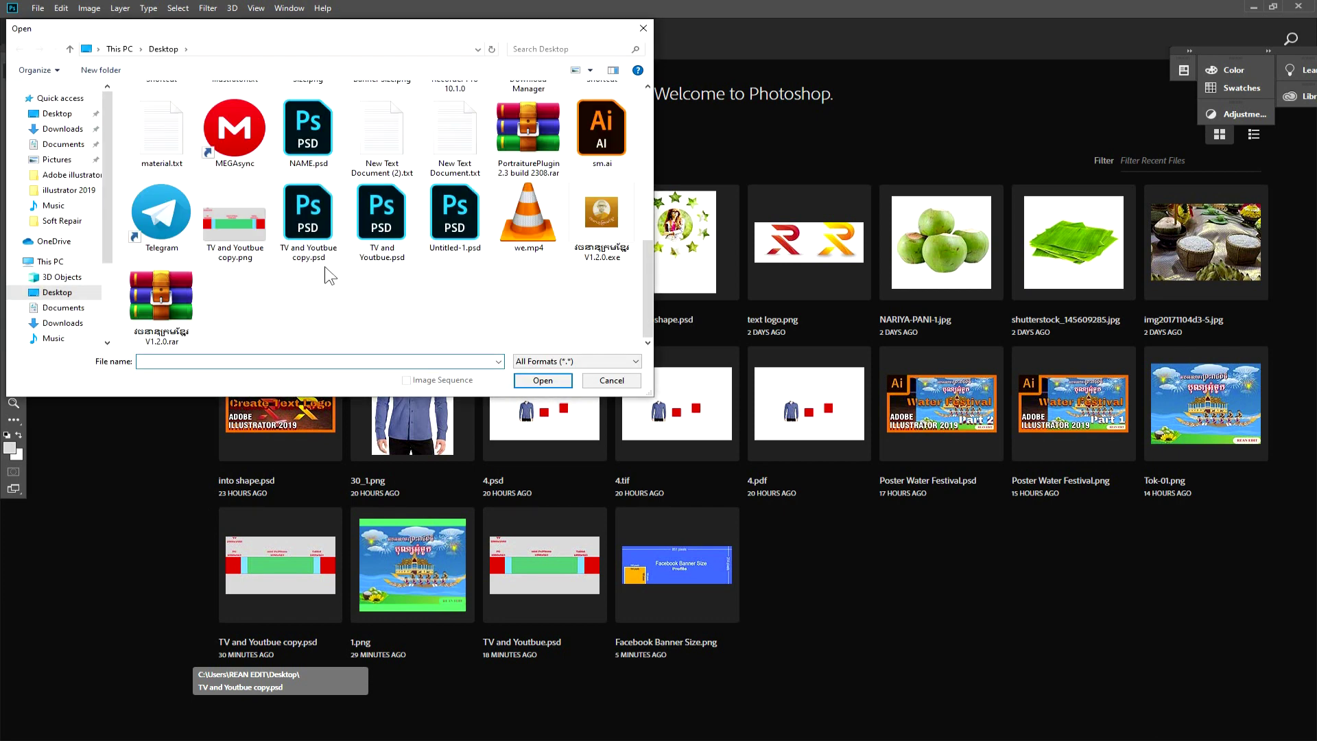
scroll(378, 287, "up", 2)
double_click(389, 234)
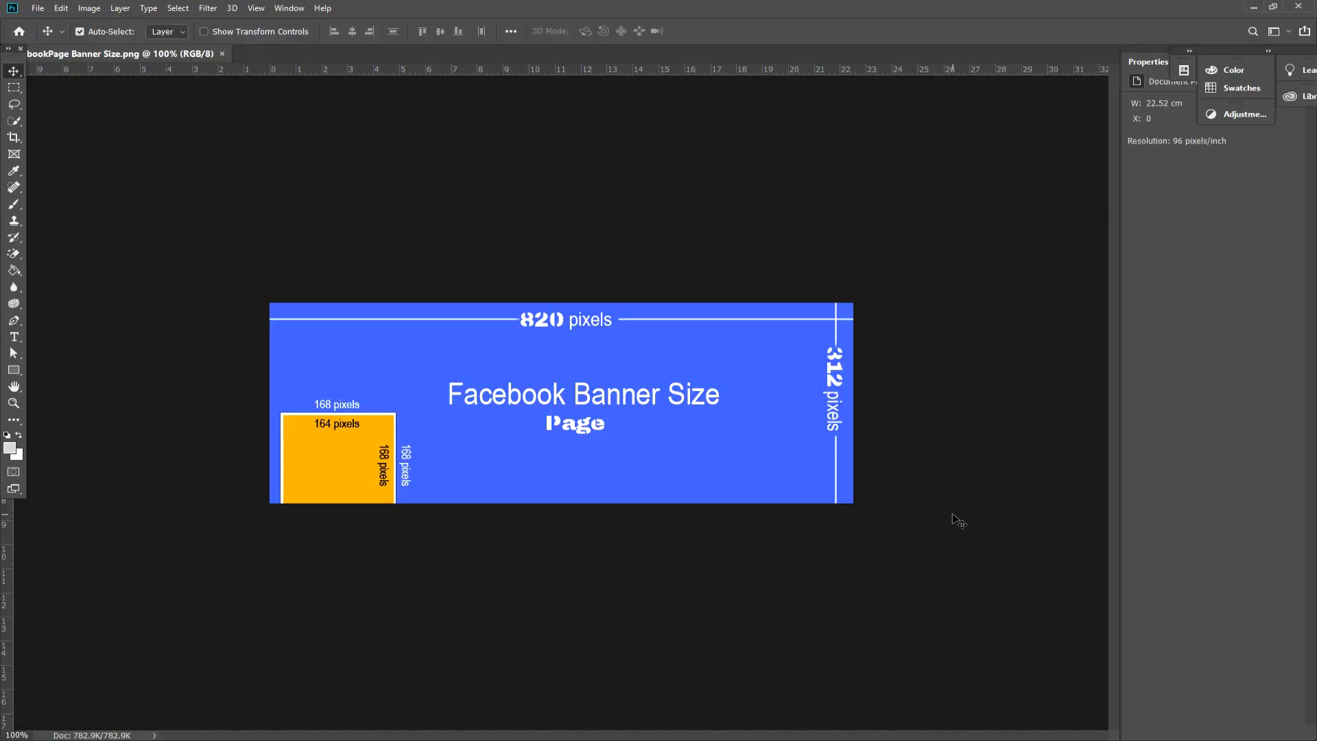
- Zoom in on the 820 x 312 page banner, then back out to see it whole
key("ctrl+plus")
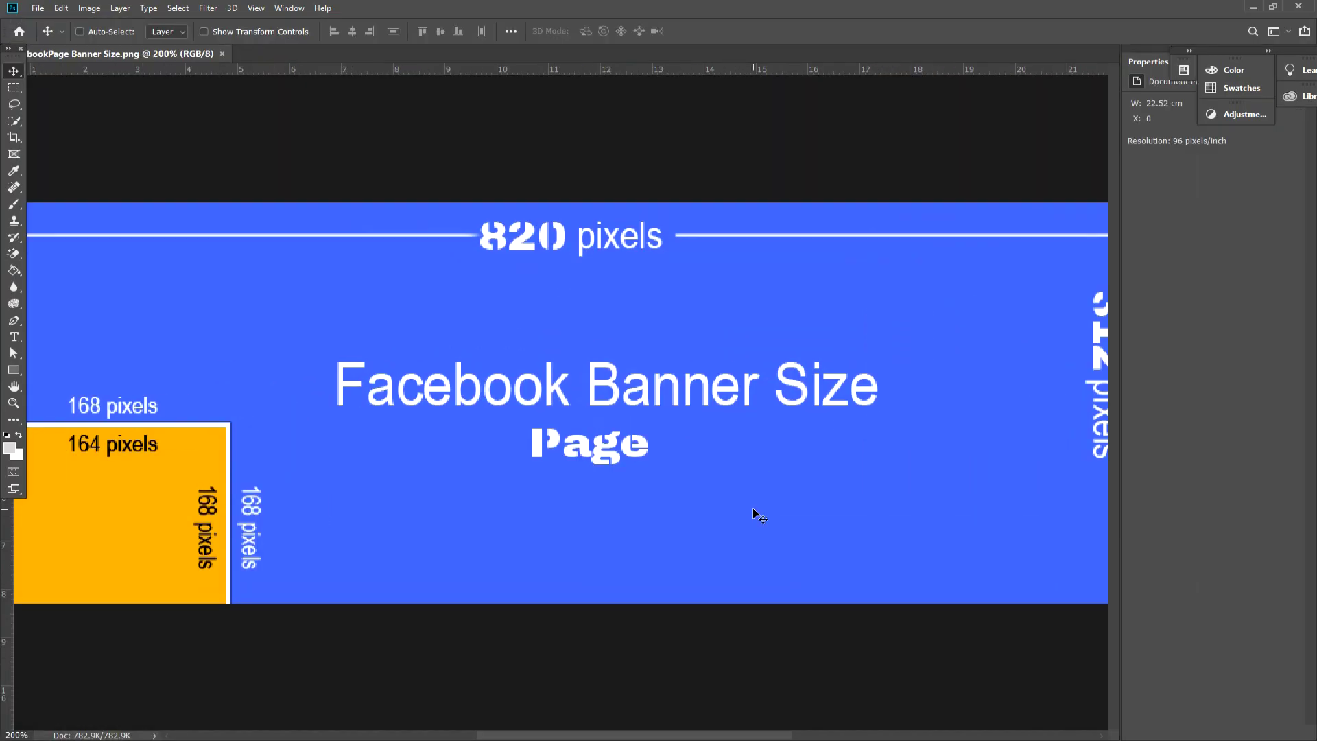
key("ctrl+minus")
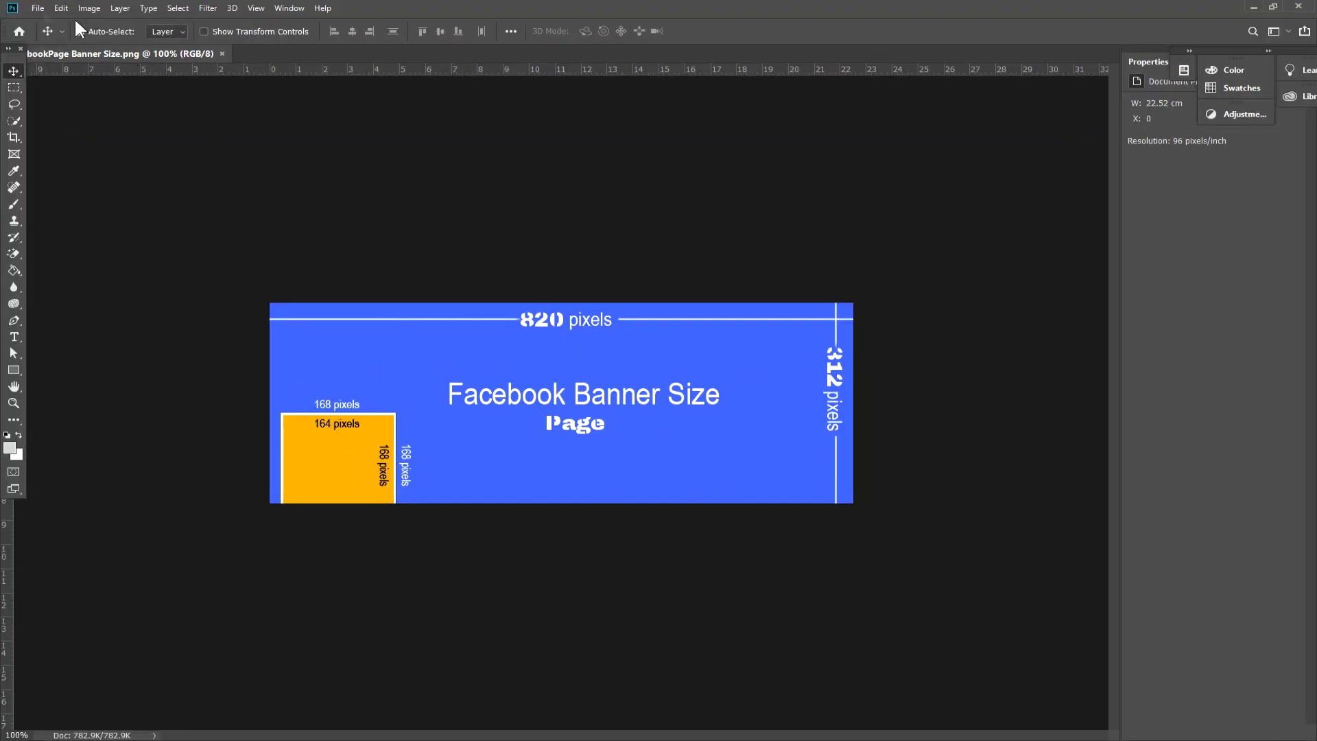
- Start a new document with a width of 820 px
left_click(38, 9)
left_click(52, 22)
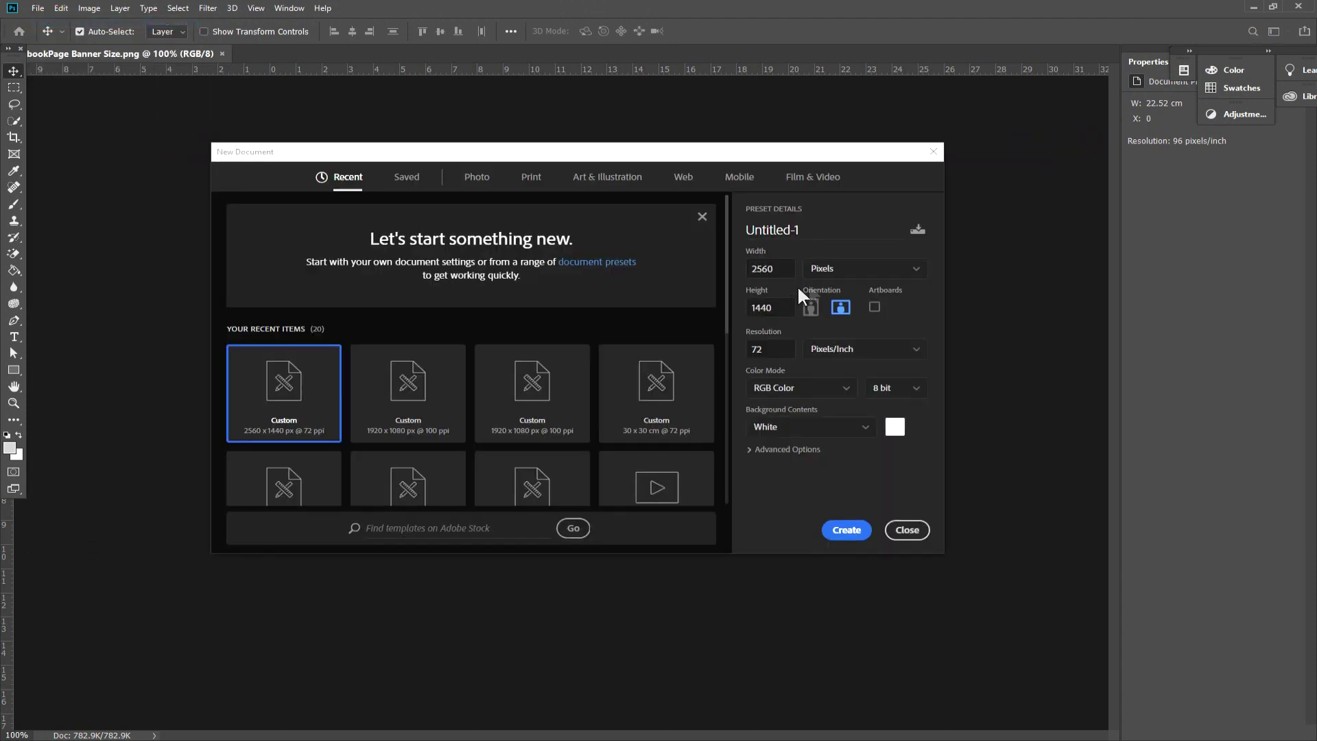
left_click(785, 266)
left_click(734, 273)
type("820")
- Set the new document's height to 312 px and resolution to 96 pixels/inch
left_click(777, 306)
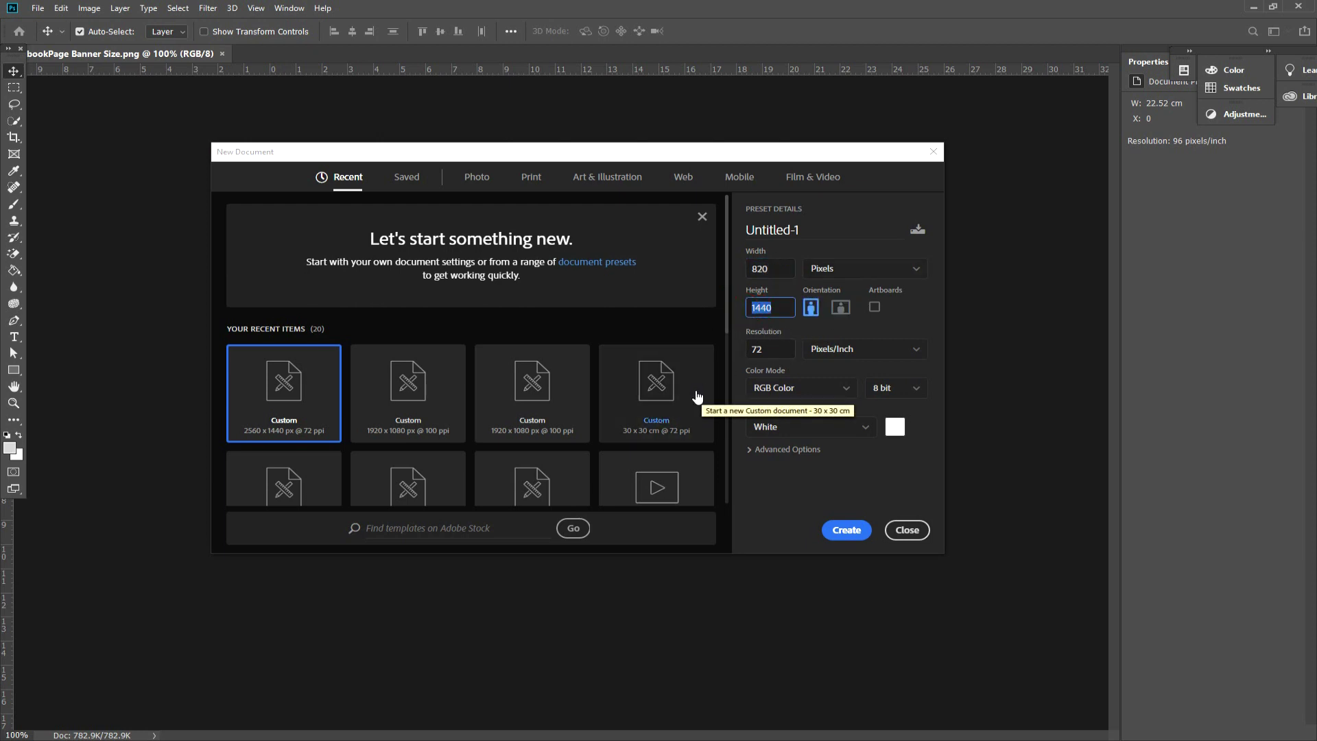
type("312")
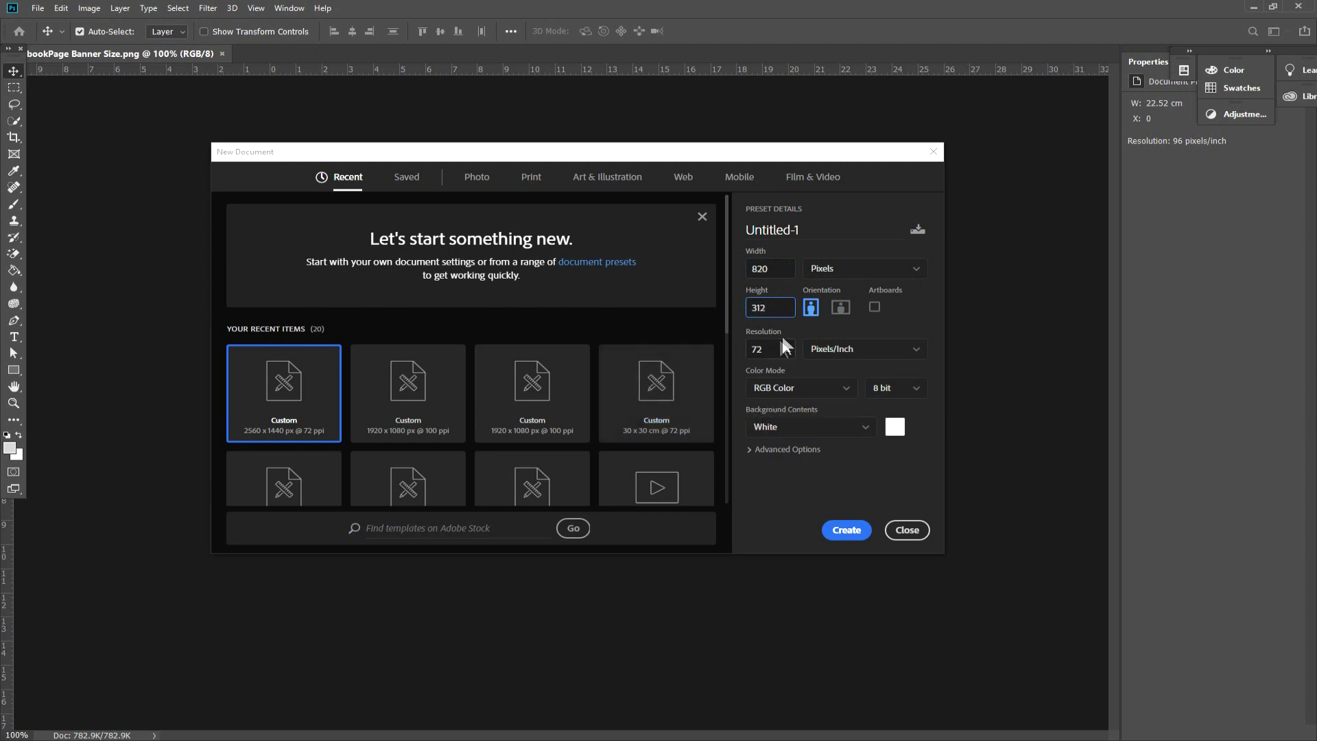
left_click(772, 350)
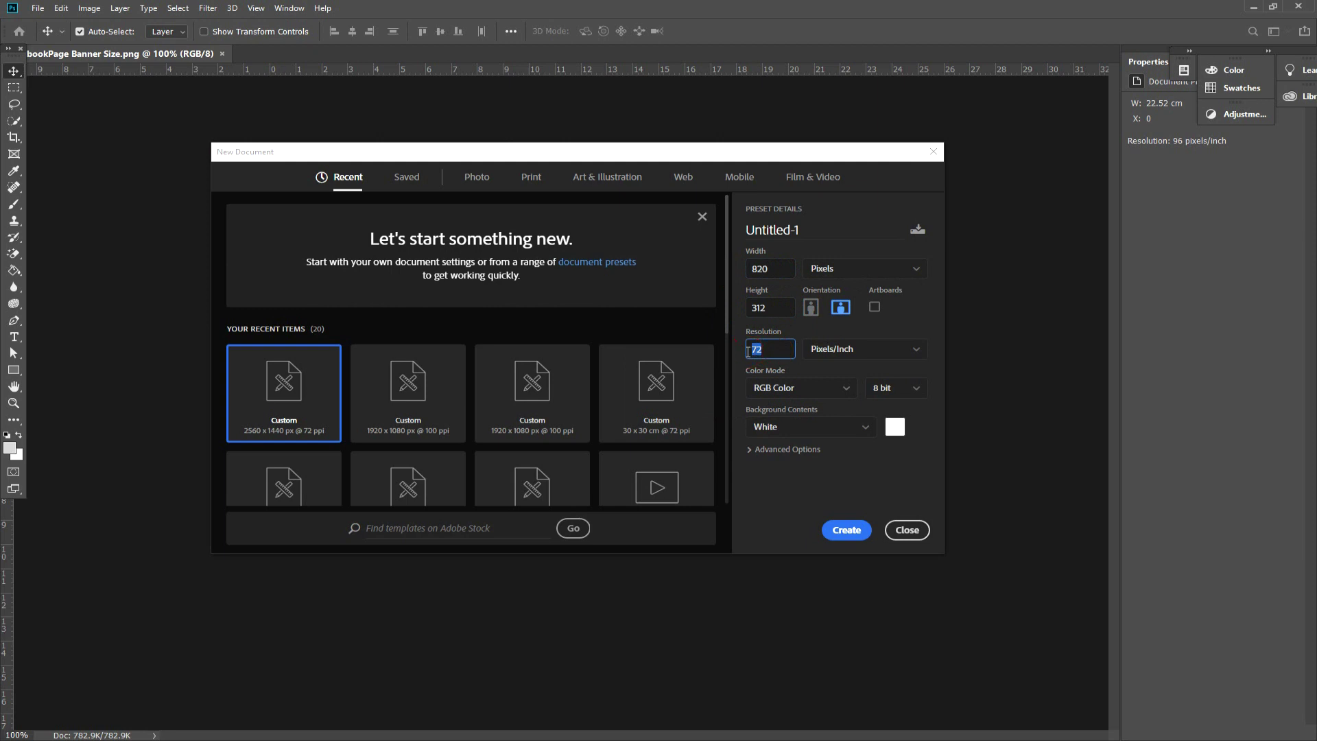
left_click(765, 350)
double_click(776, 351)
type("96")
left_click(779, 310)
double_click(755, 349)
- Keep RGB Color mode and close New Document without creating a file
left_click(779, 396)
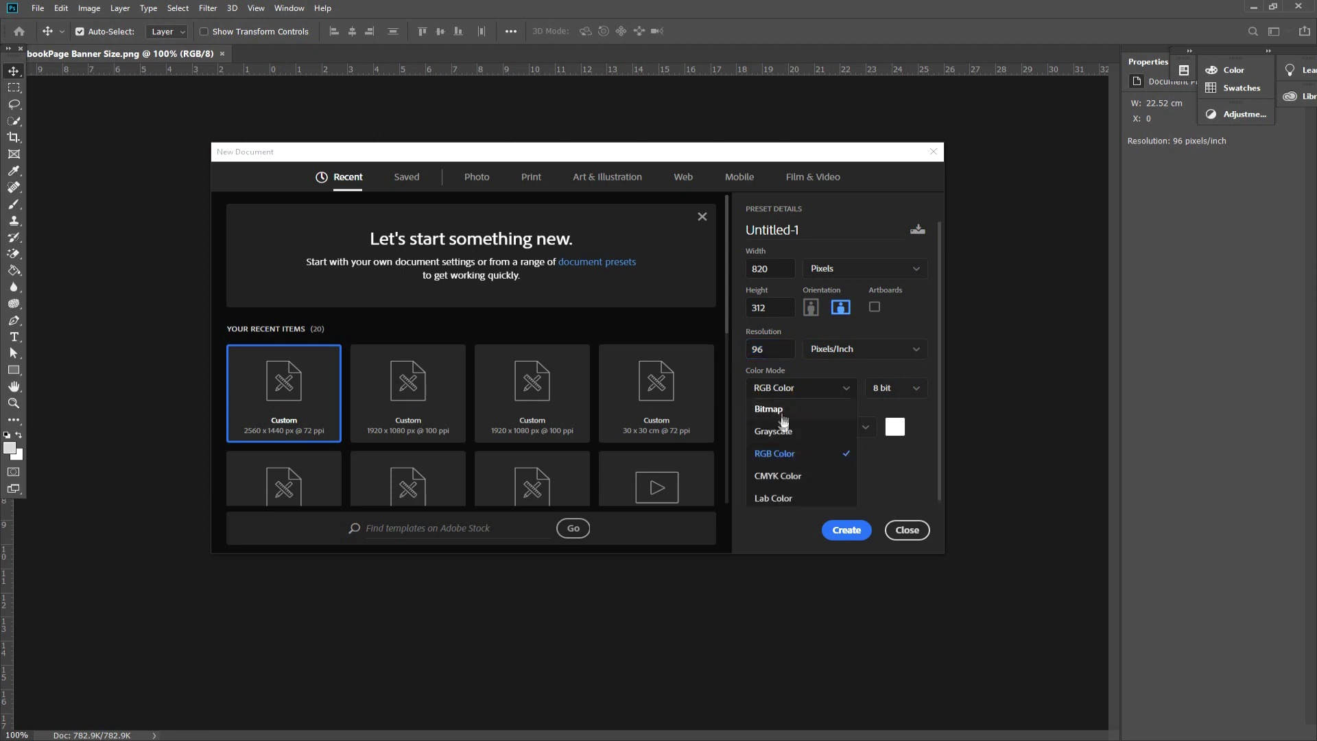
left_click(805, 457)
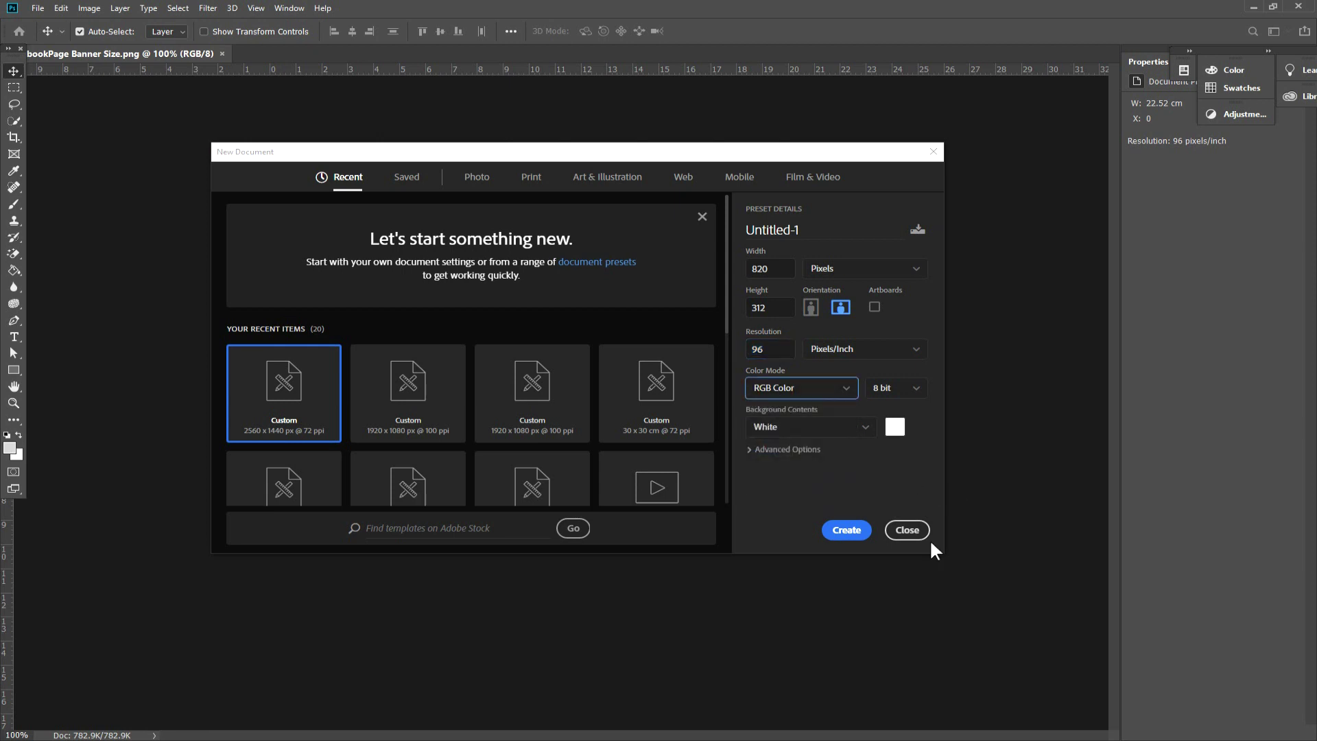
left_click(912, 529)
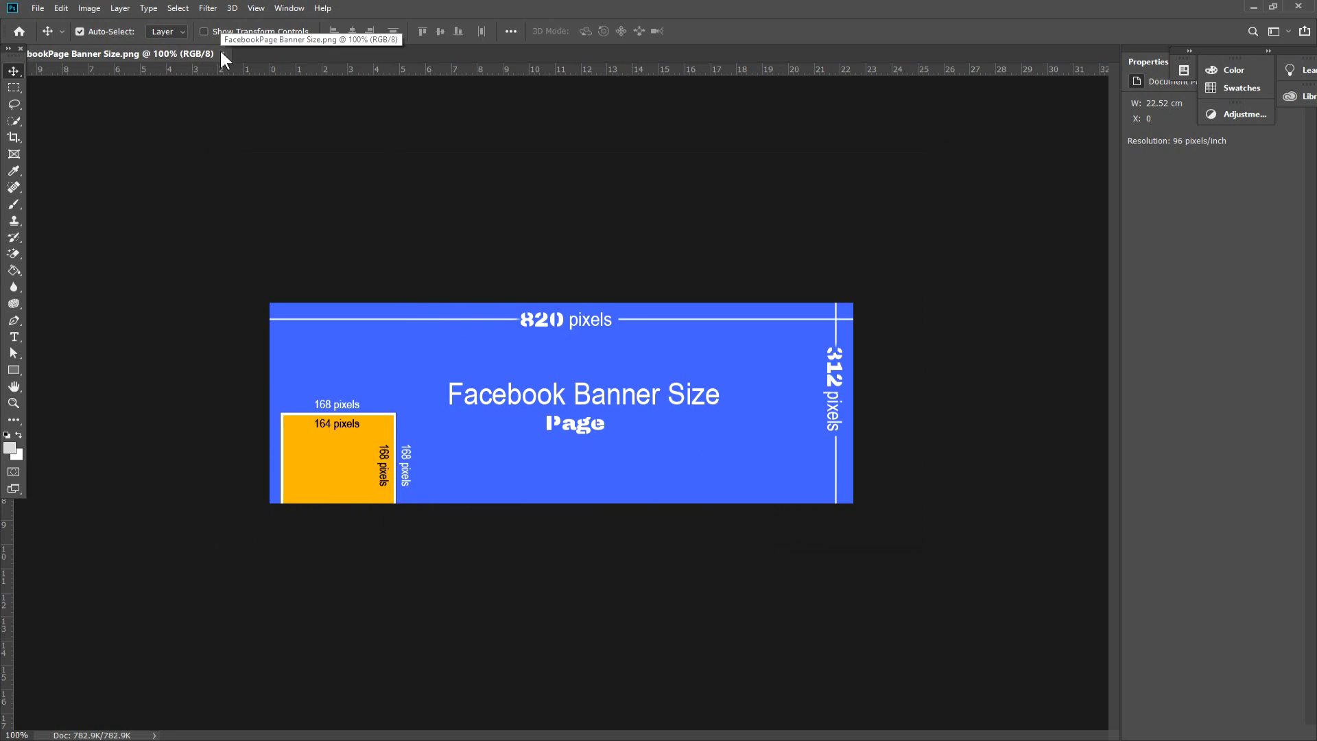
- Close the page banner, open 1.png from the Desktop, and float it in its own window
left_click(222, 54)
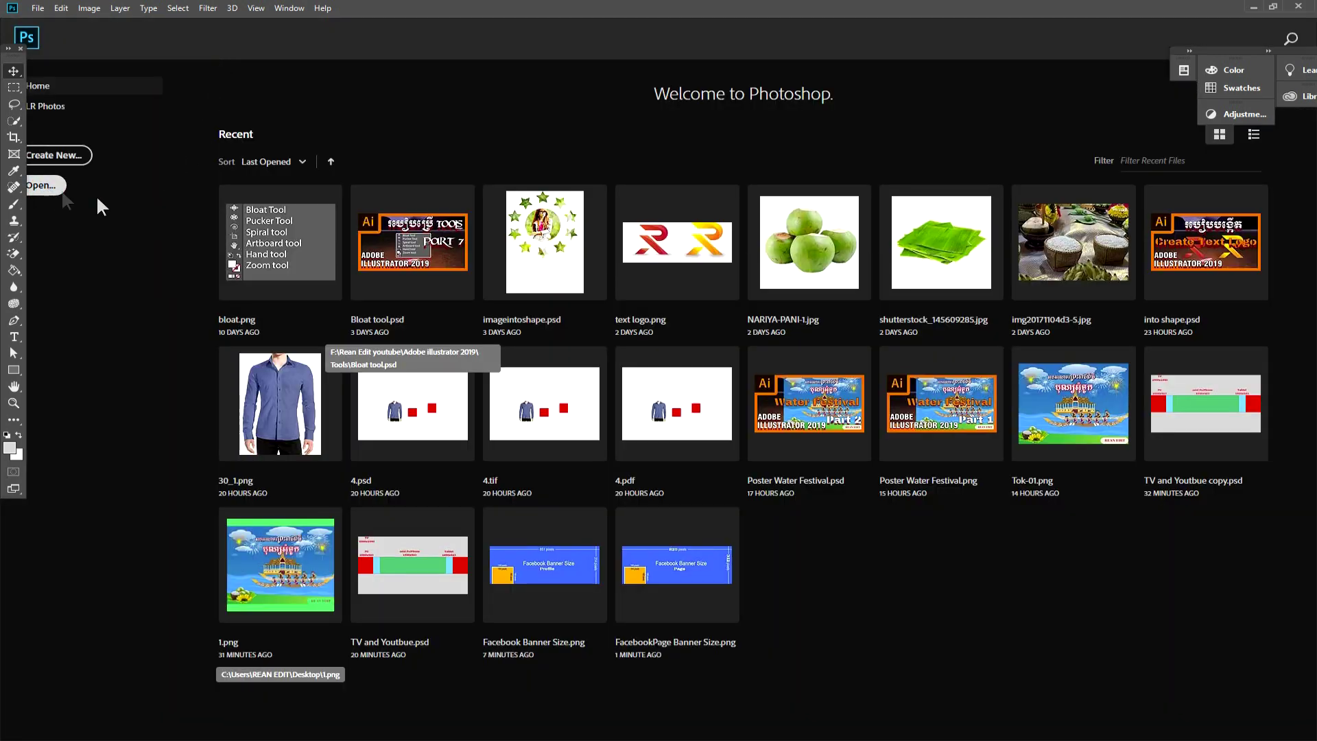
left_click(48, 186)
left_click(246, 309)
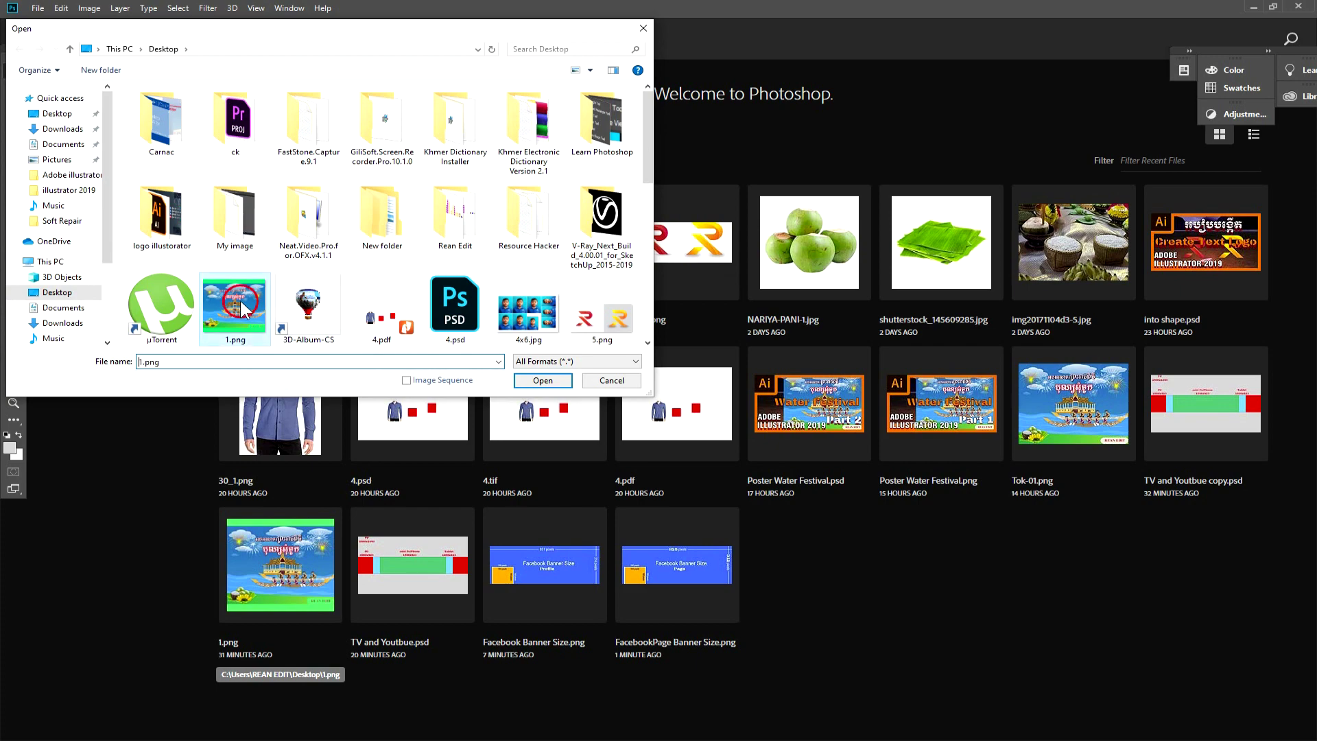
double_click(240, 303)
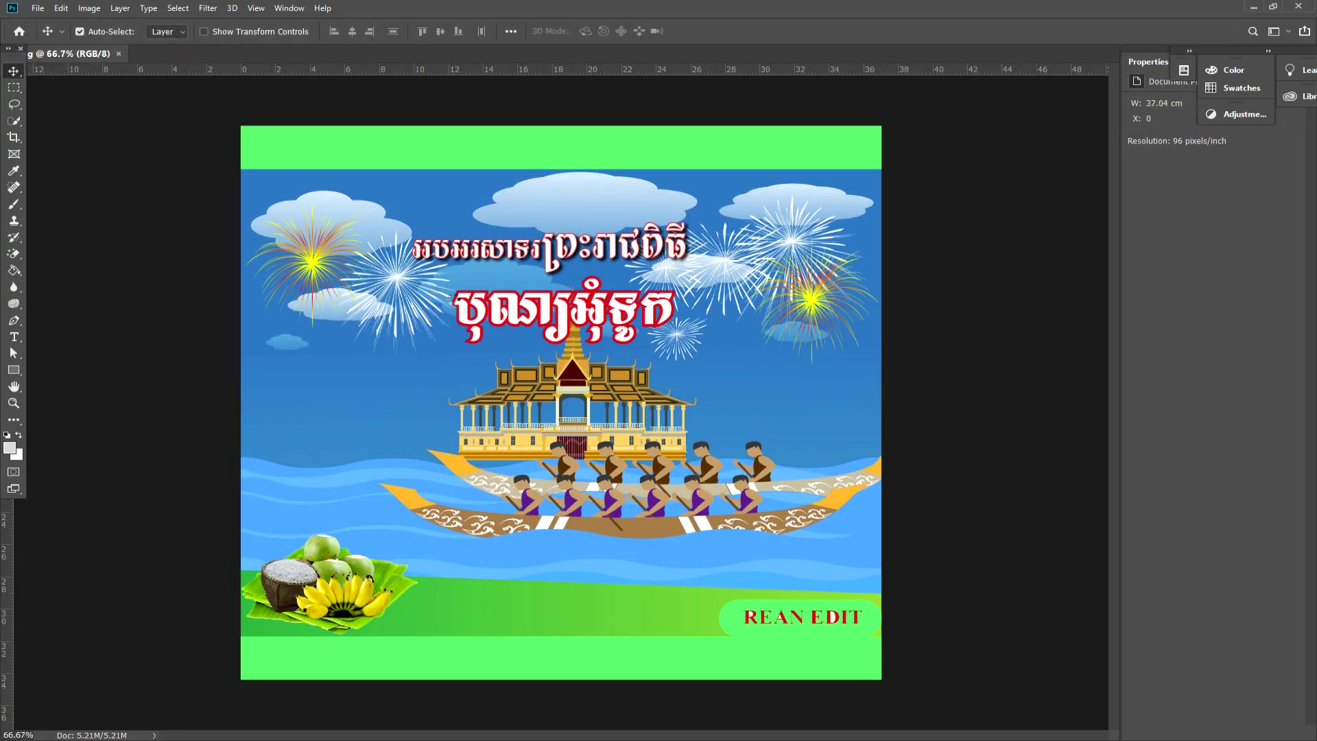
mouse_move(75, 53)
left_mouse_down()
mouse_move(179, 81)
mouse_move(389, 83)
left_mouse_up()
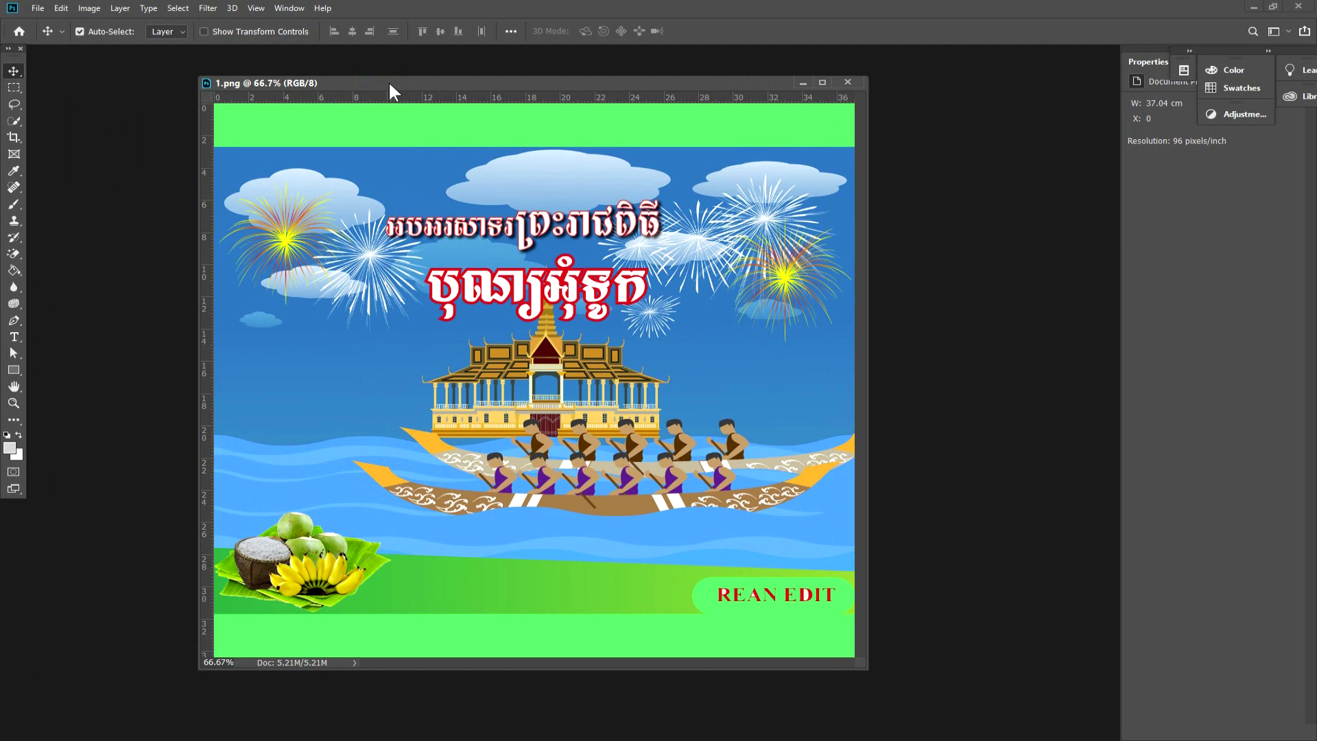
- Confirm 1.png is 1400 × 1300 px at 96 pixels/inch without changes, then widen its floating window
right_click(437, 83)
left_click(474, 100)
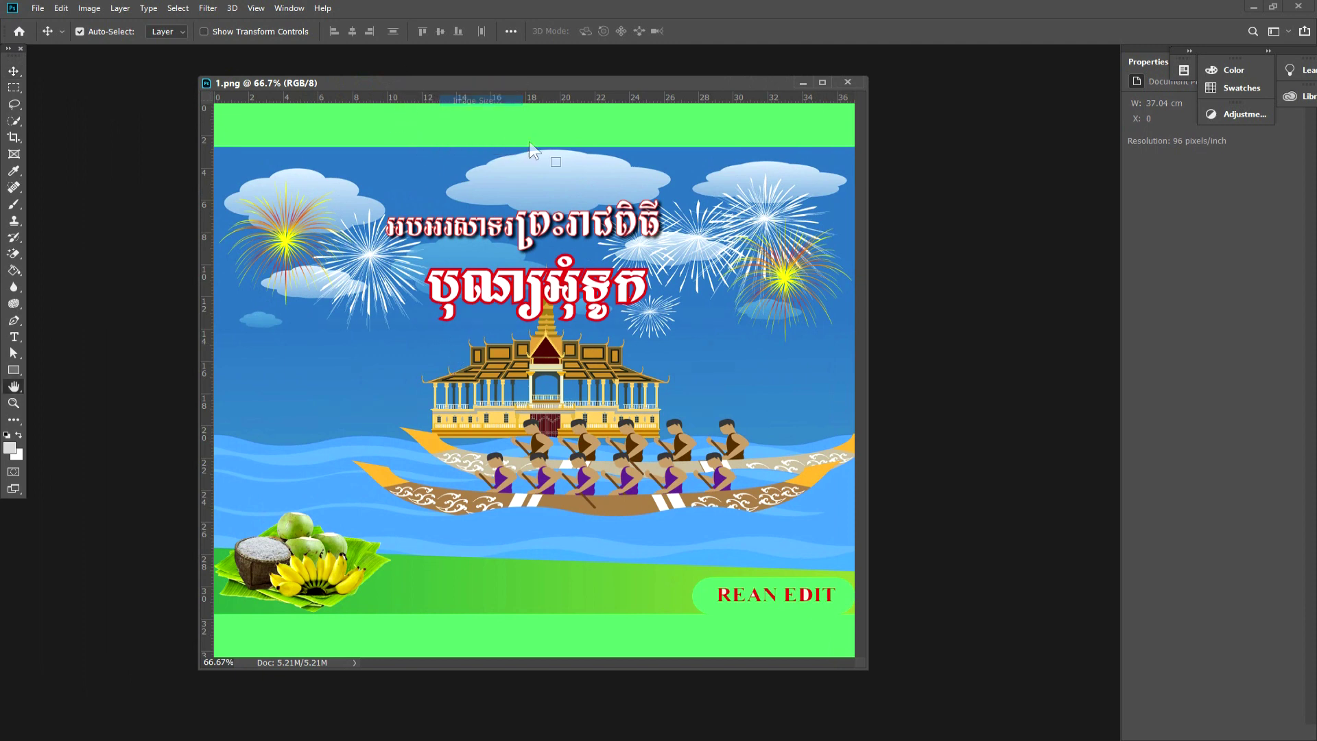
left_click(621, 408)
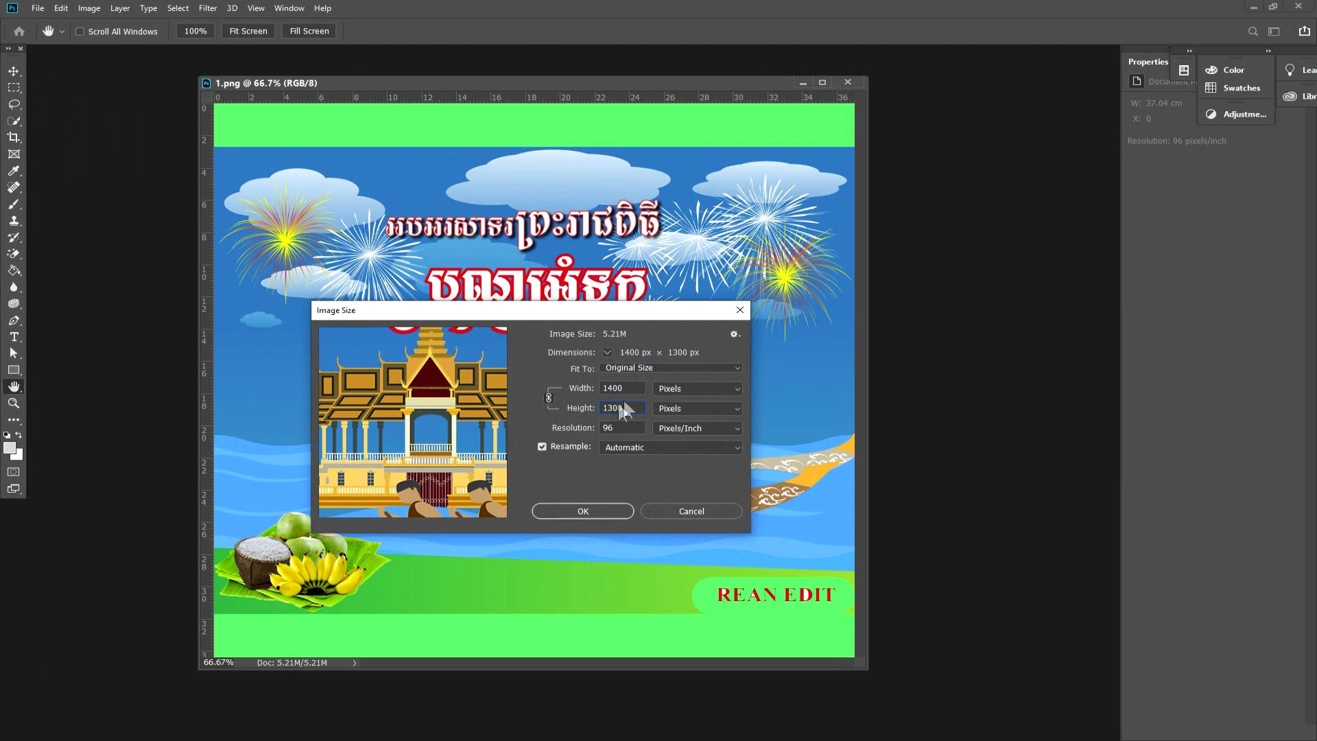
left_click(587, 390)
left_click(625, 388)
left_click(590, 428)
left_click(689, 509)
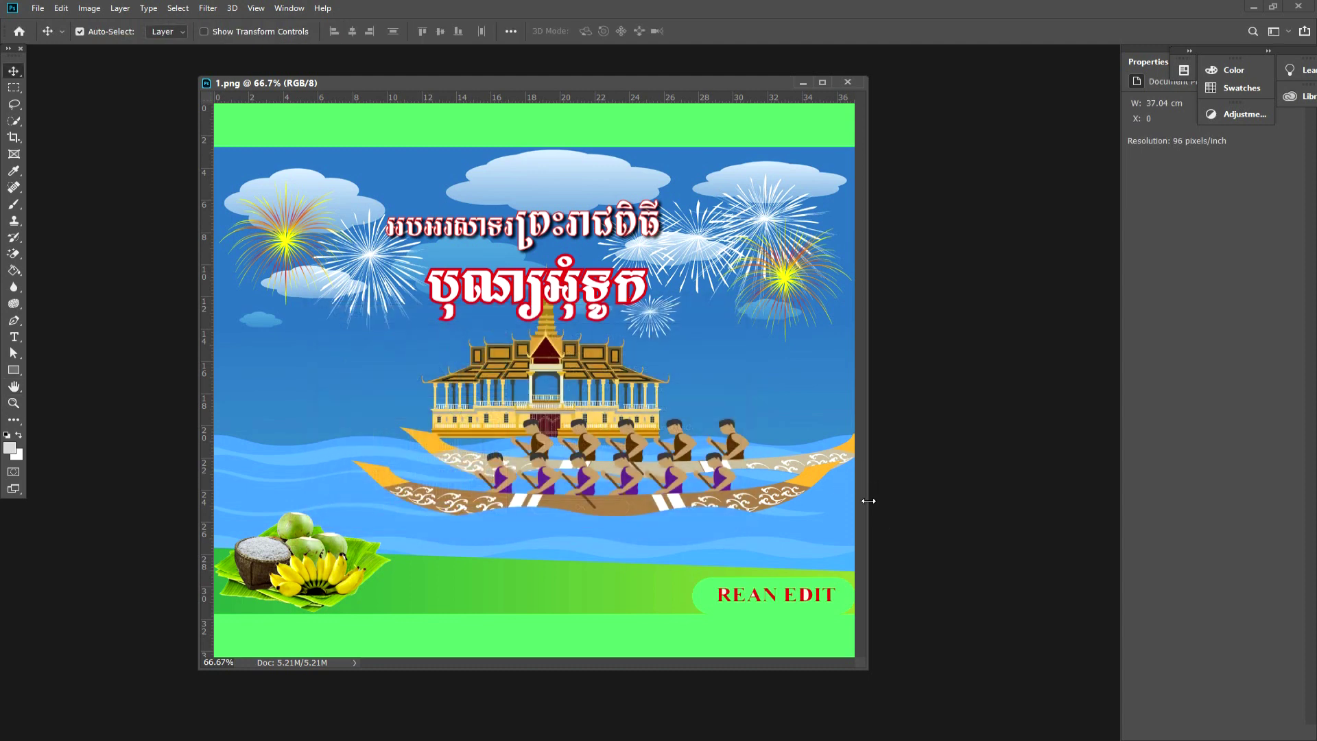
left_click_drag(868, 500, 936, 500)
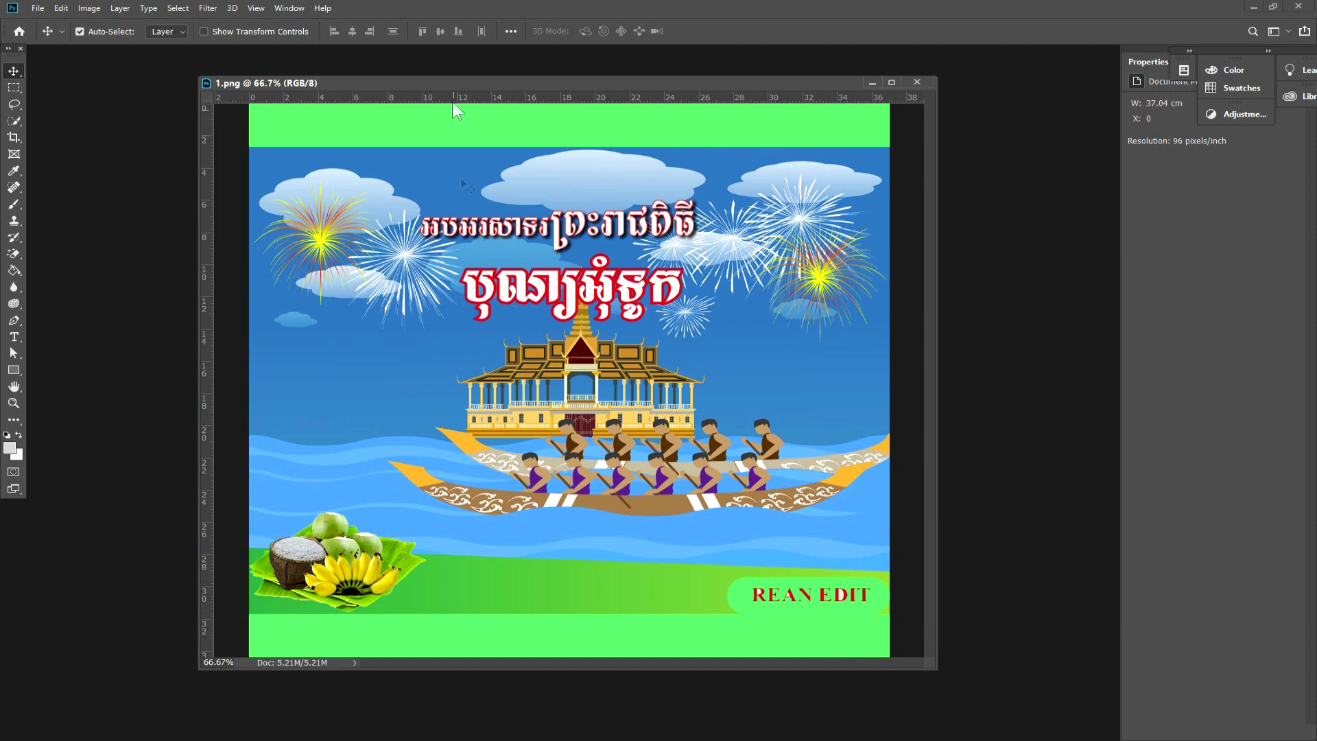
- Bring up the floating 1.png window's title-bar shortcut menu
right_click(455, 79)
left_click(484, 110)
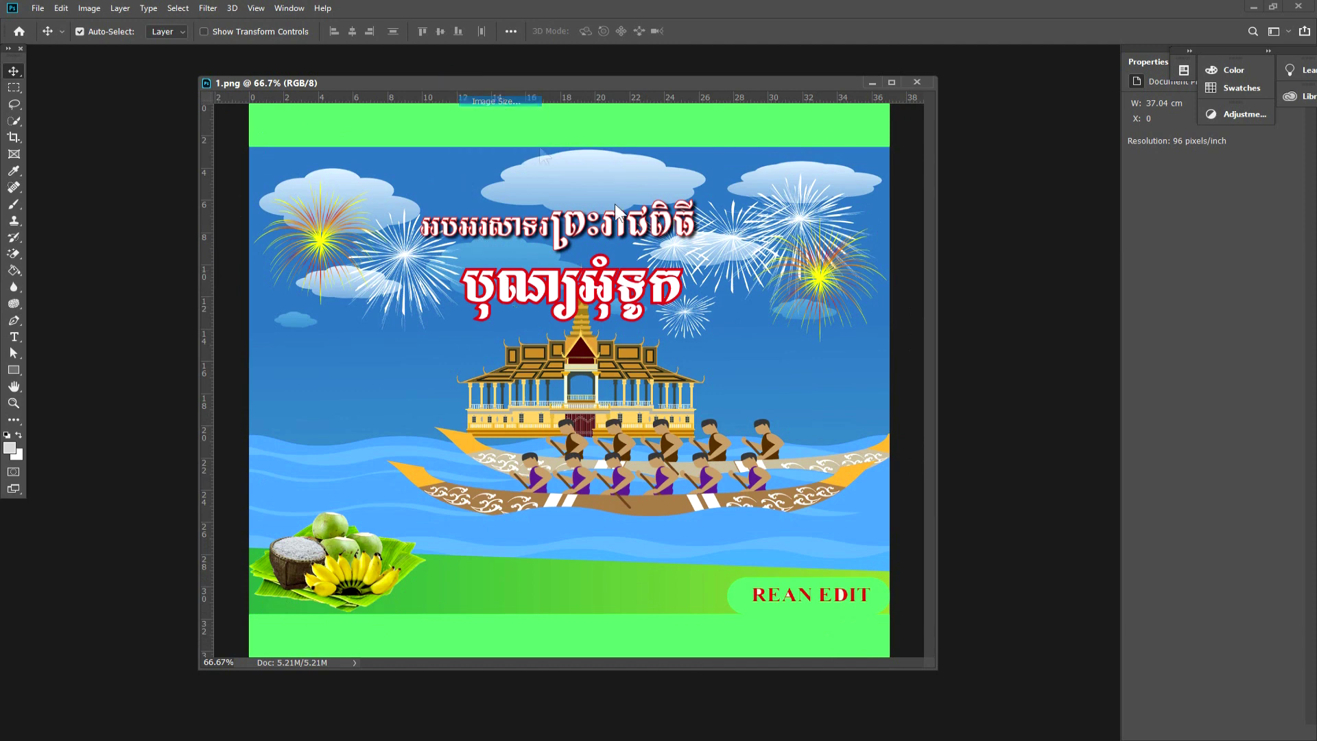
left_click(638, 427)
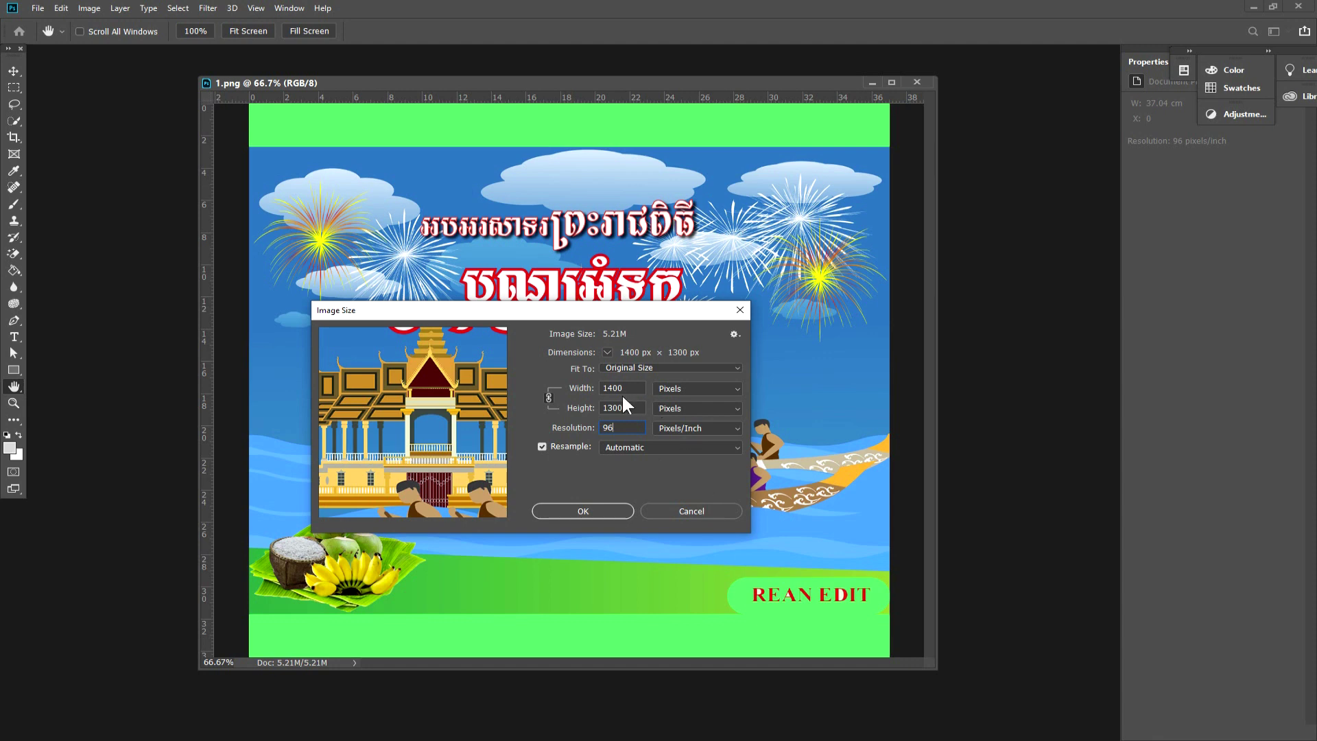
double_click(601, 429)
left_click(670, 512)
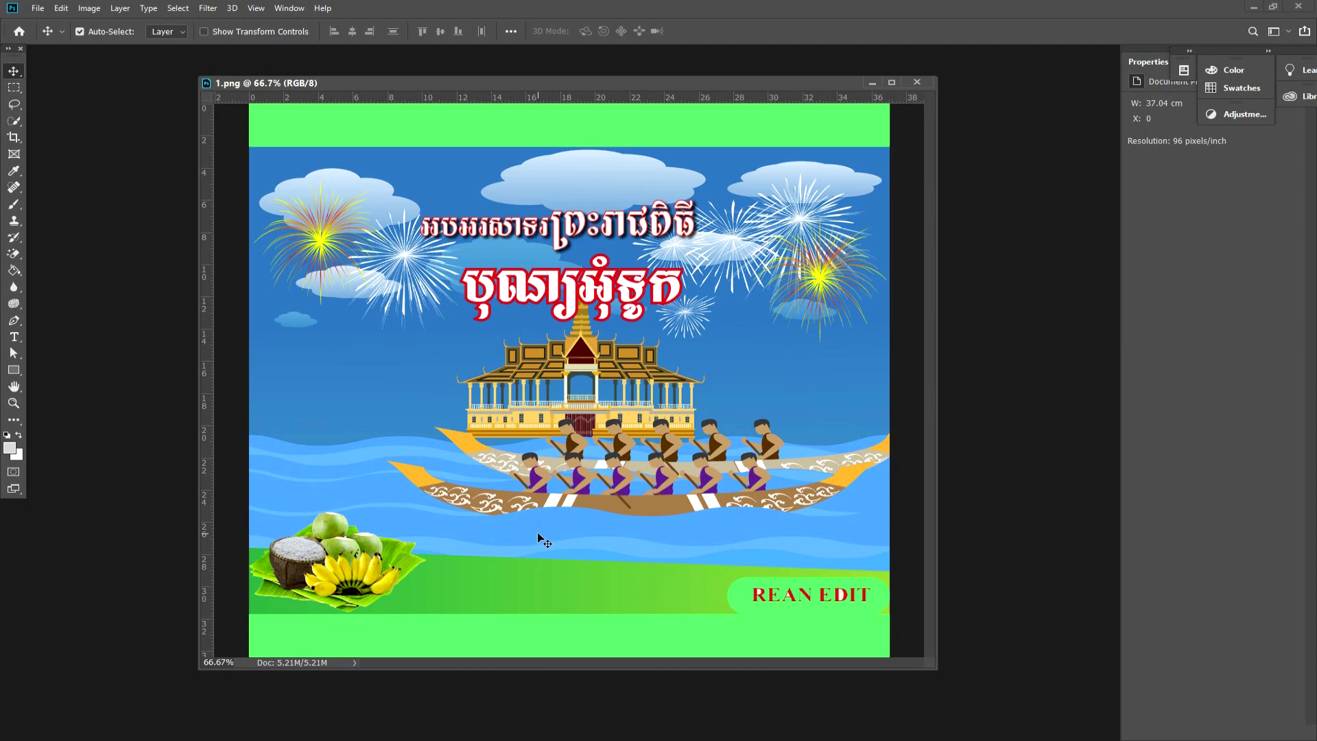
left_click(14, 87)
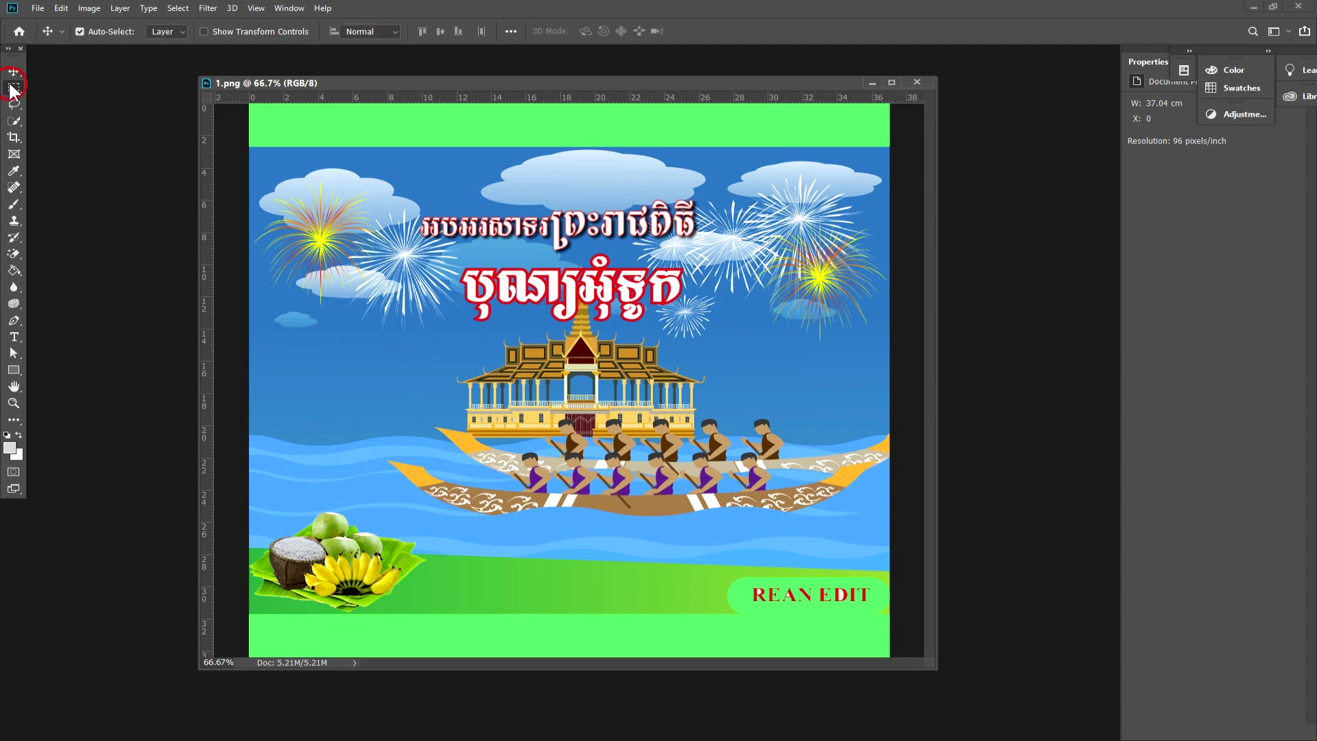
- Draw a 20 px feathered rectangular selection from clouds to grass, deselect it, and return to the Move Tool
right_click(14, 88)
left_click(55, 88)
left_click_drag(241, 251, 906, 526)
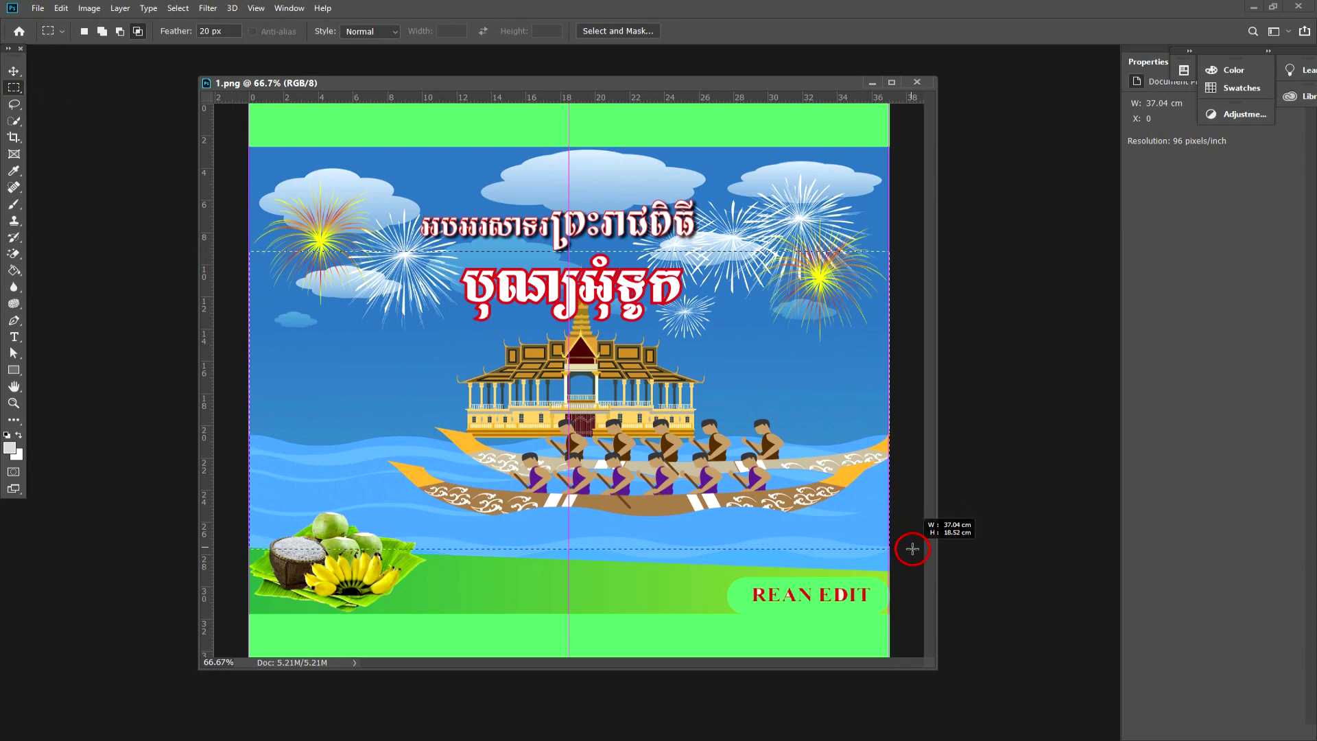
left_click_drag(906, 526, 911, 547)
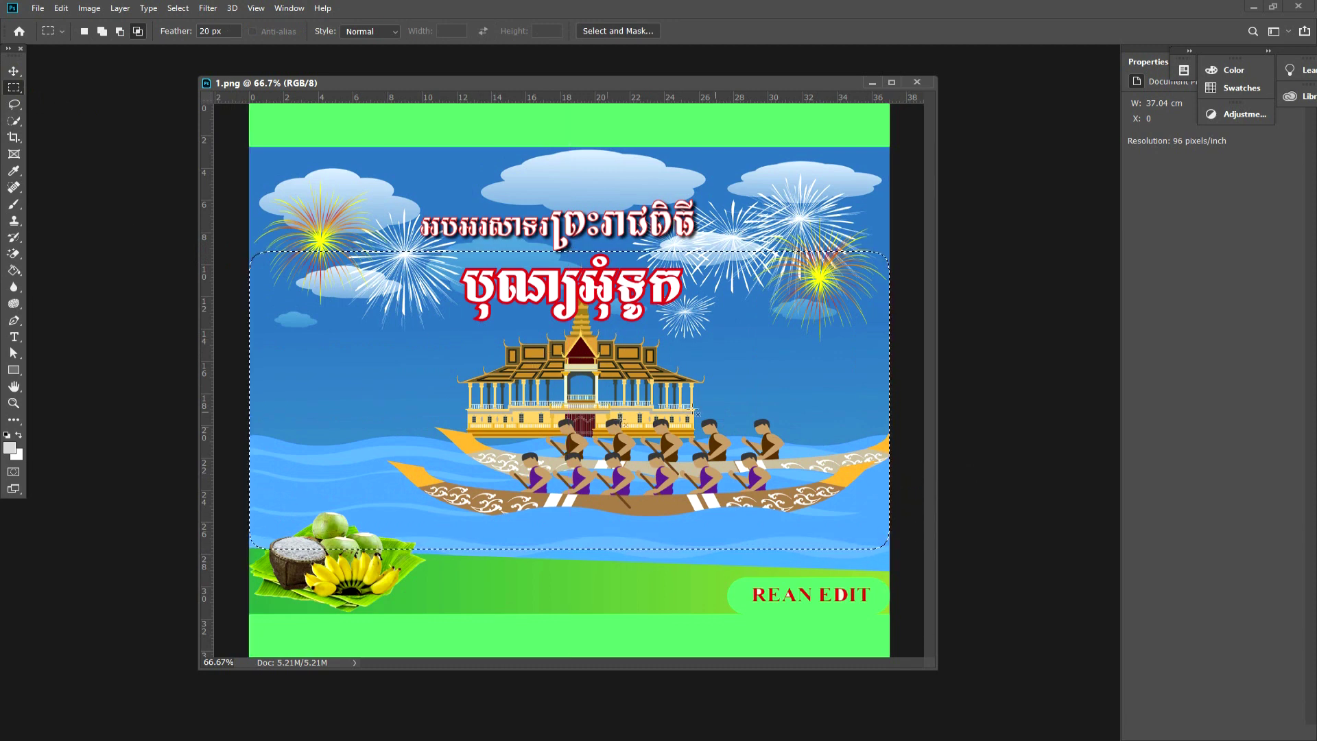
key("ctrl+d")
left_click(14, 70)
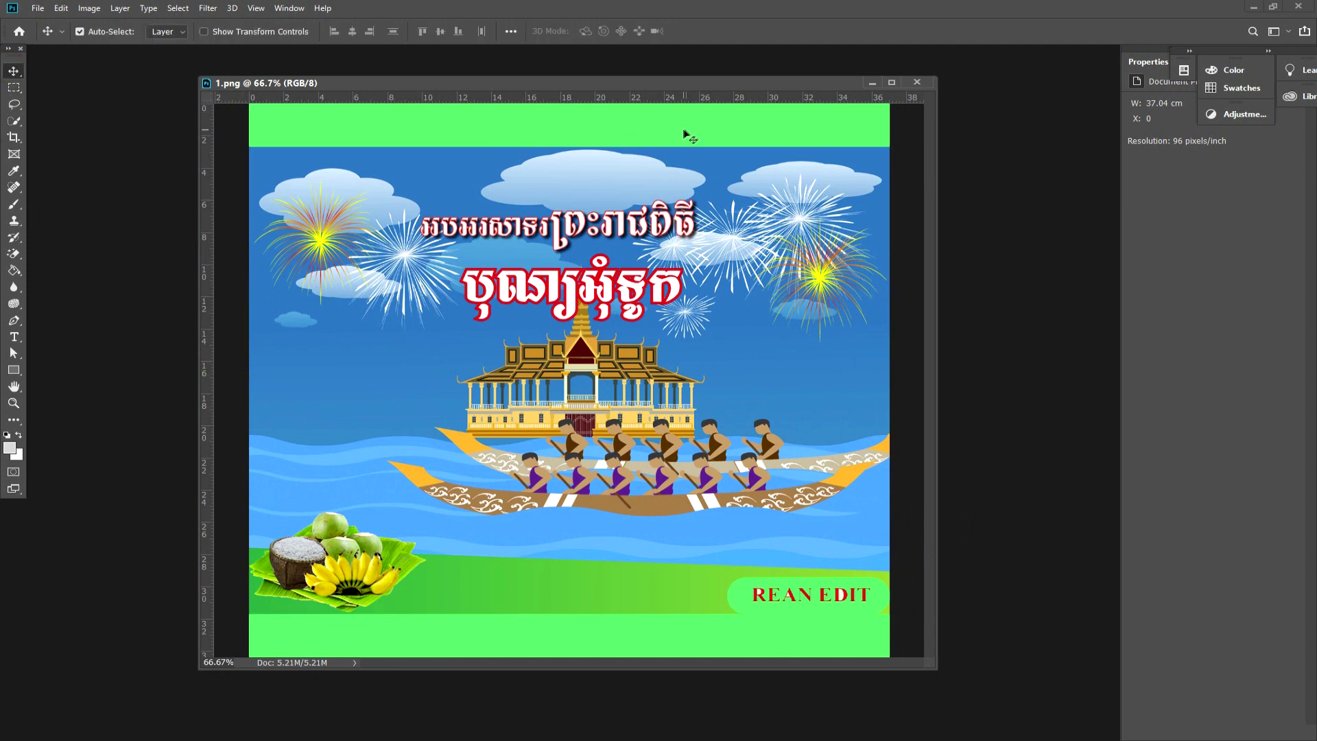